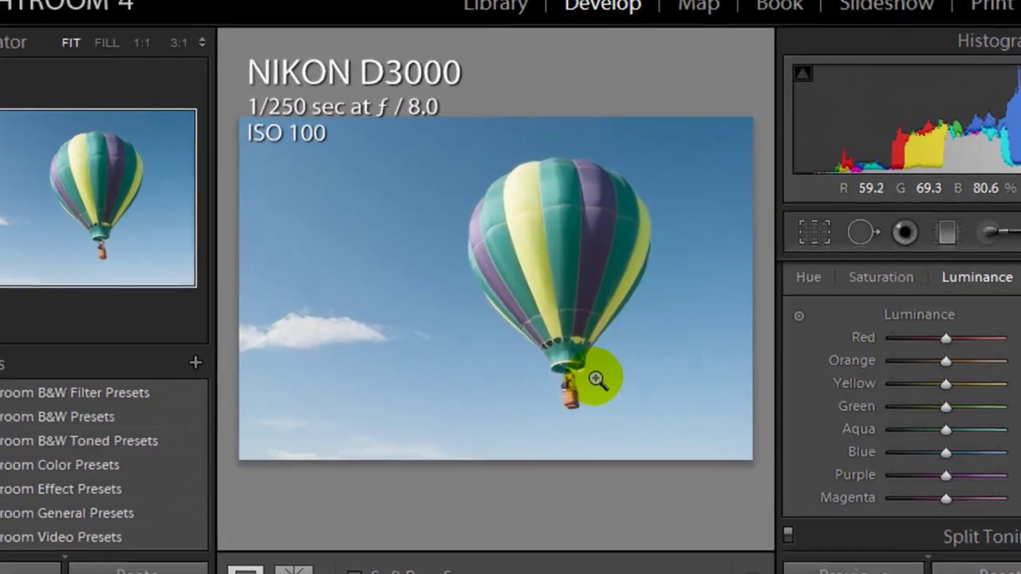
# Step: Inspect the balloon's basket and envelope at actual pixel size, then return to the full photo
pyautogui.click(567, 312)
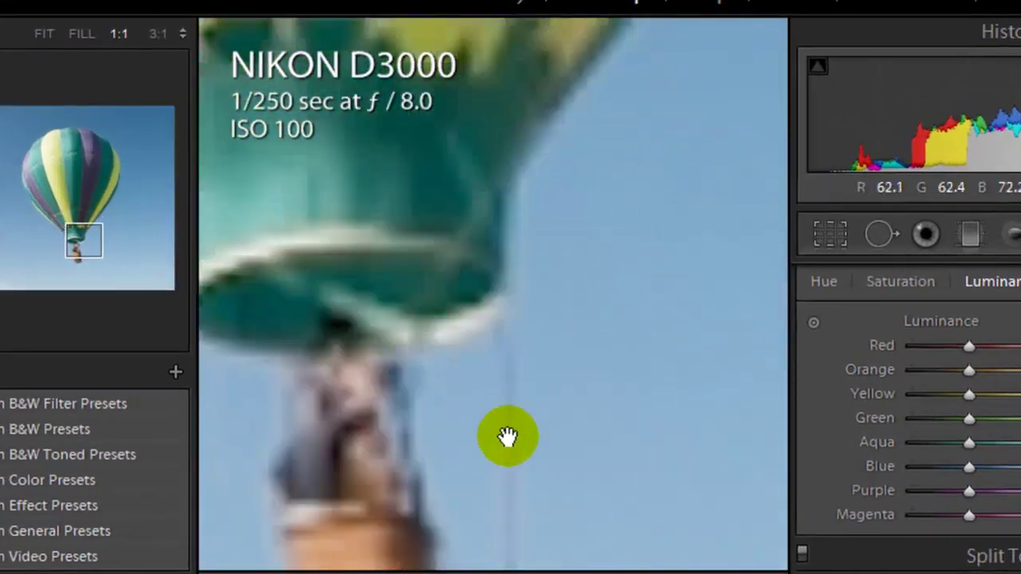
pyautogui.moveTo(506, 433); pyautogui.dragTo(540, 269)
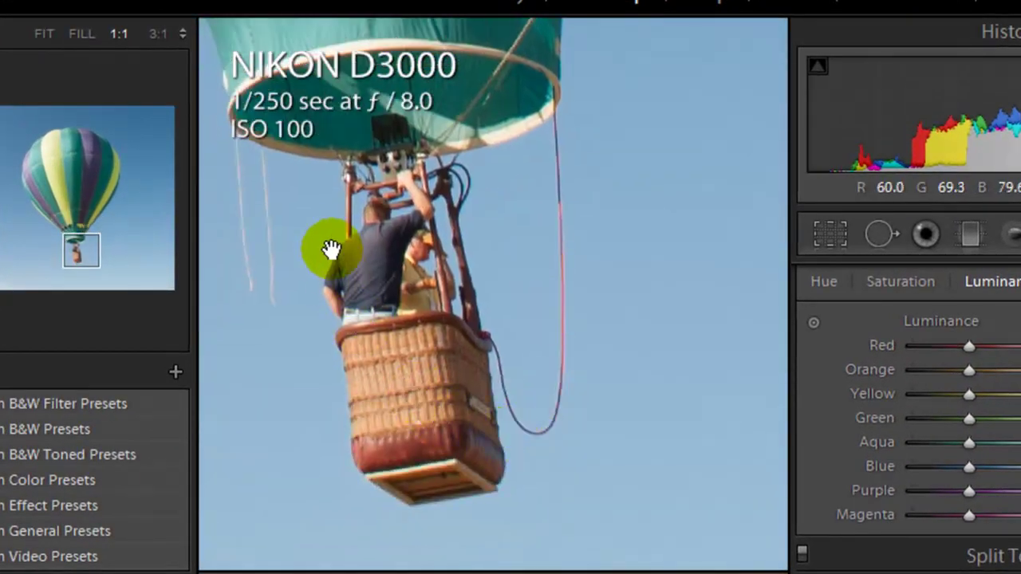
pyautogui.moveTo(331, 246); pyautogui.dragTo(369, 383)
pyautogui.moveTo(354, 197); pyautogui.dragTo(484, 410)
pyautogui.moveTo(438, 135); pyautogui.dragTo(451, 353)
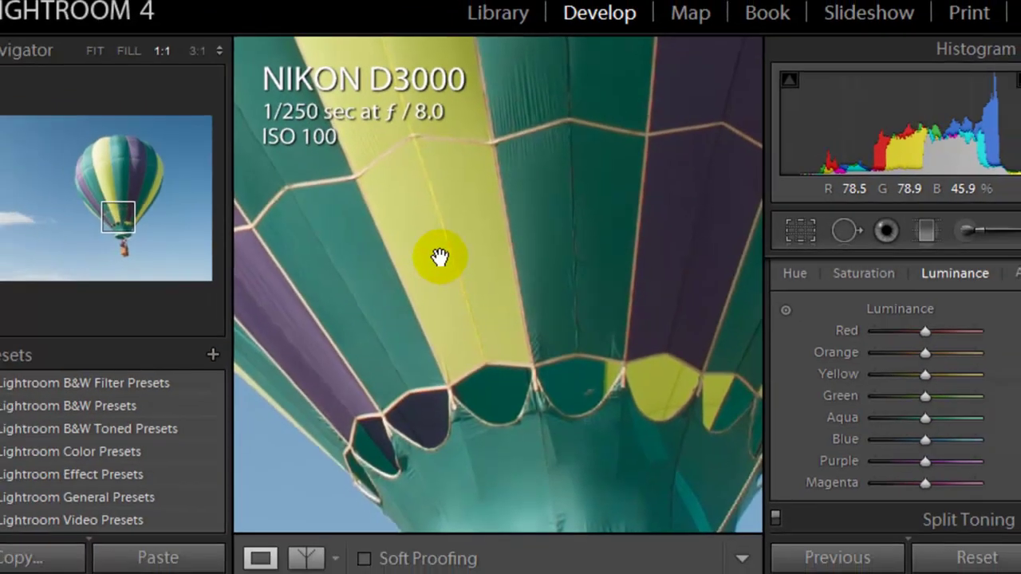
pyautogui.click(429, 263)
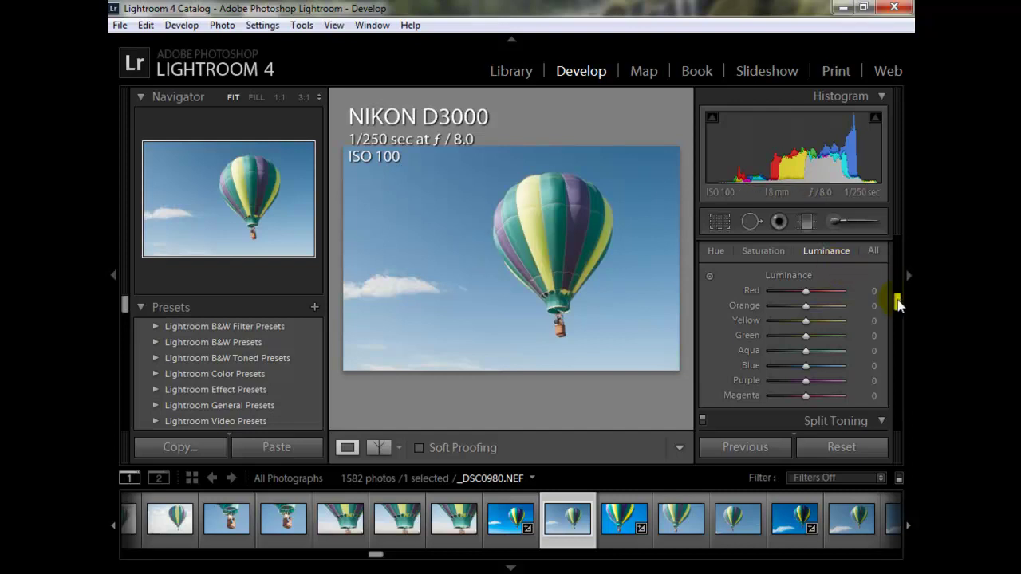
# Step: Set Clarity, Vibrance and Saturation each to +10 in the Basic panel's Presence section
pyautogui.moveTo(897, 299); pyautogui.dragTo(900, 248)
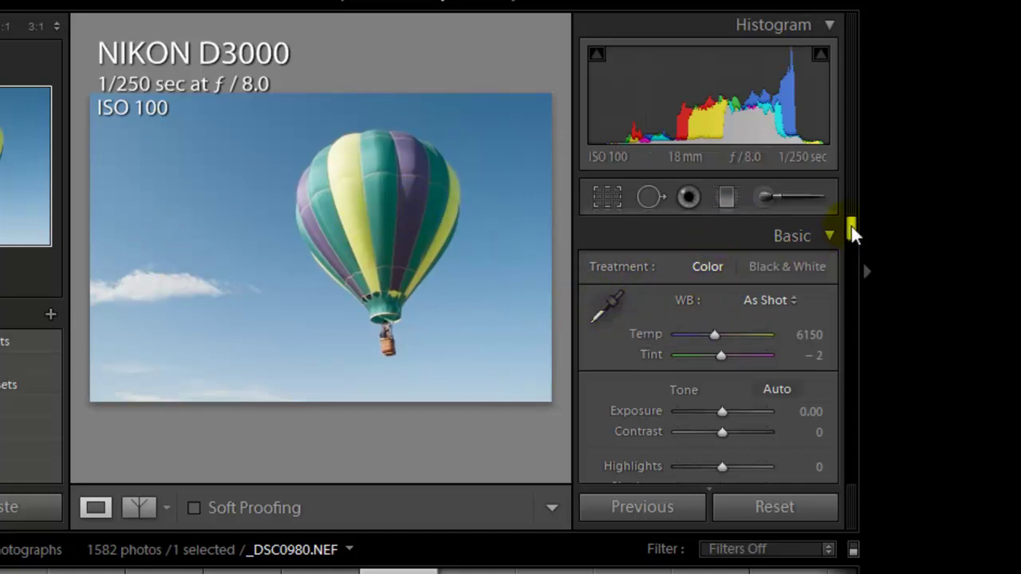
pyautogui.moveTo(851, 226); pyautogui.dragTo(843, 250)
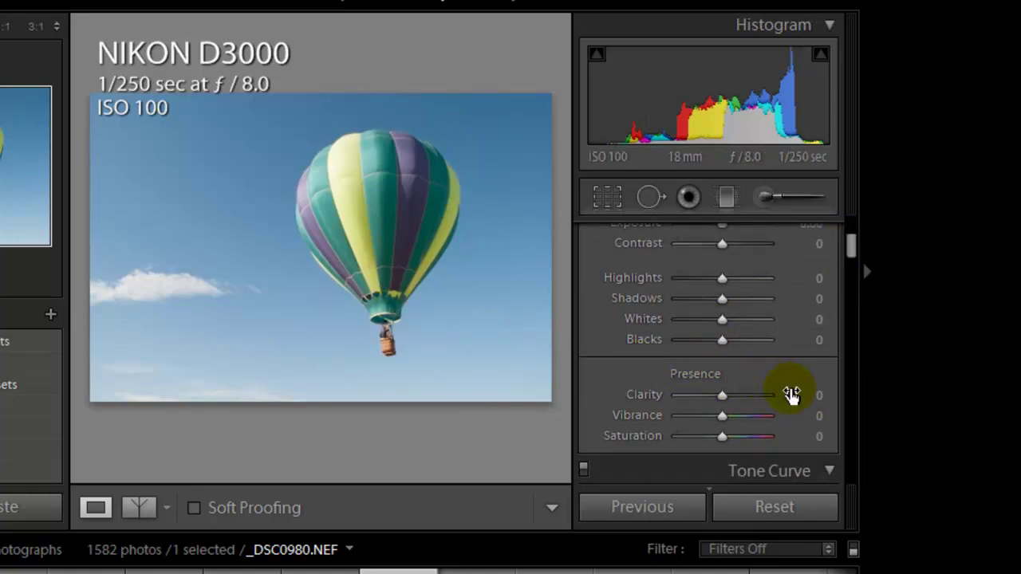
pyautogui.click(798, 396)
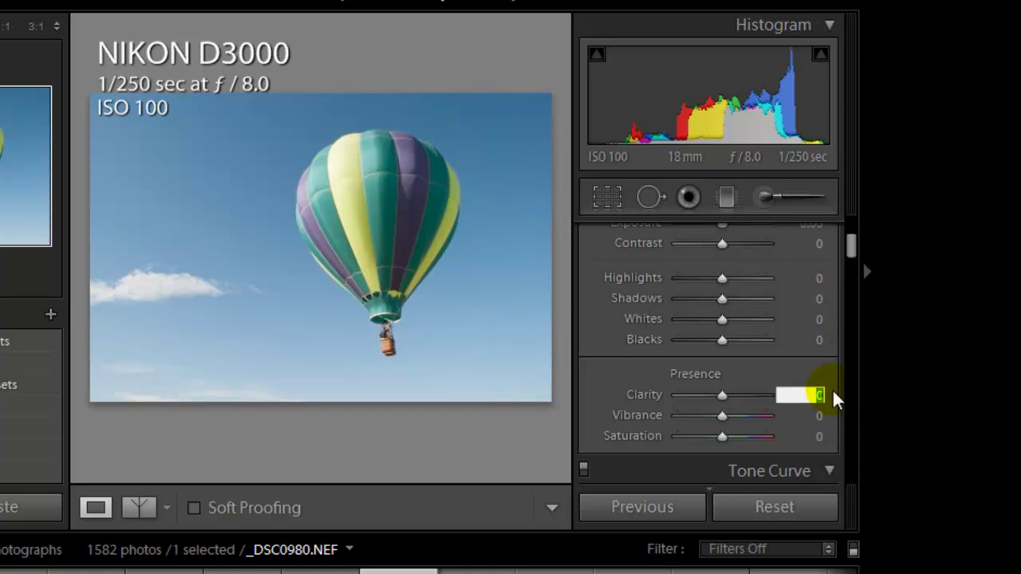
pyautogui.write('10')
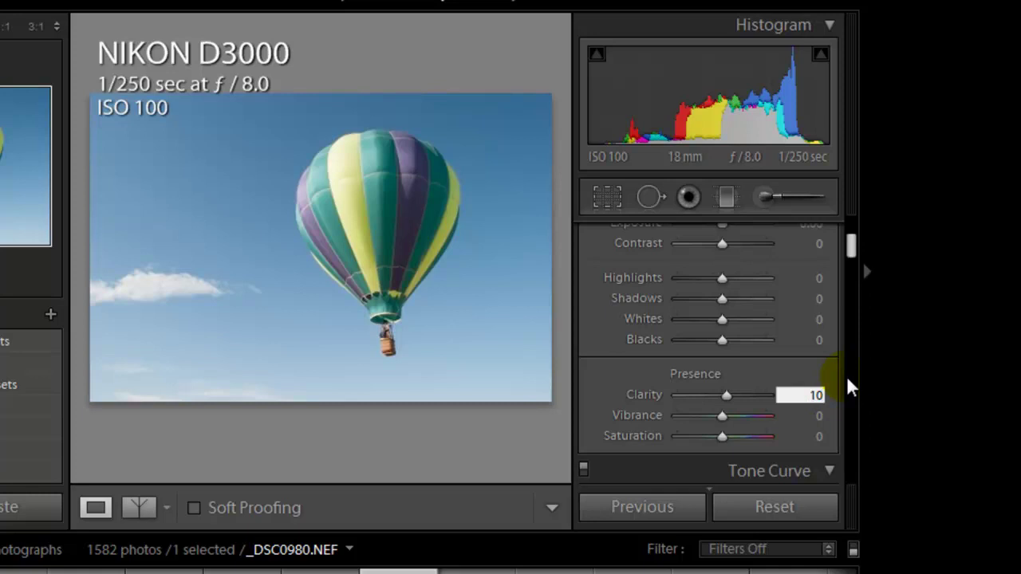
pyautogui.press('Tab')
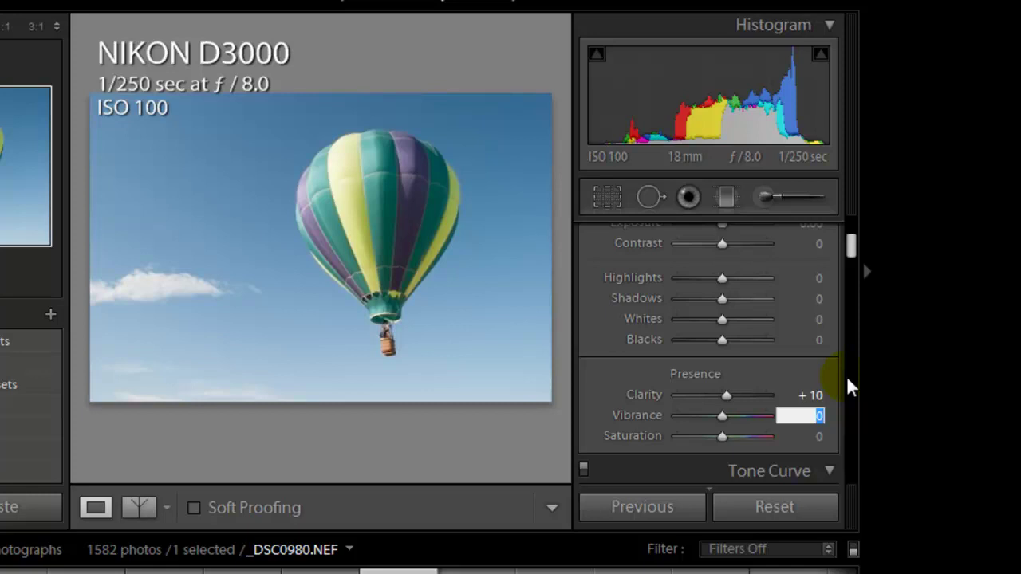
pyautogui.write('10')
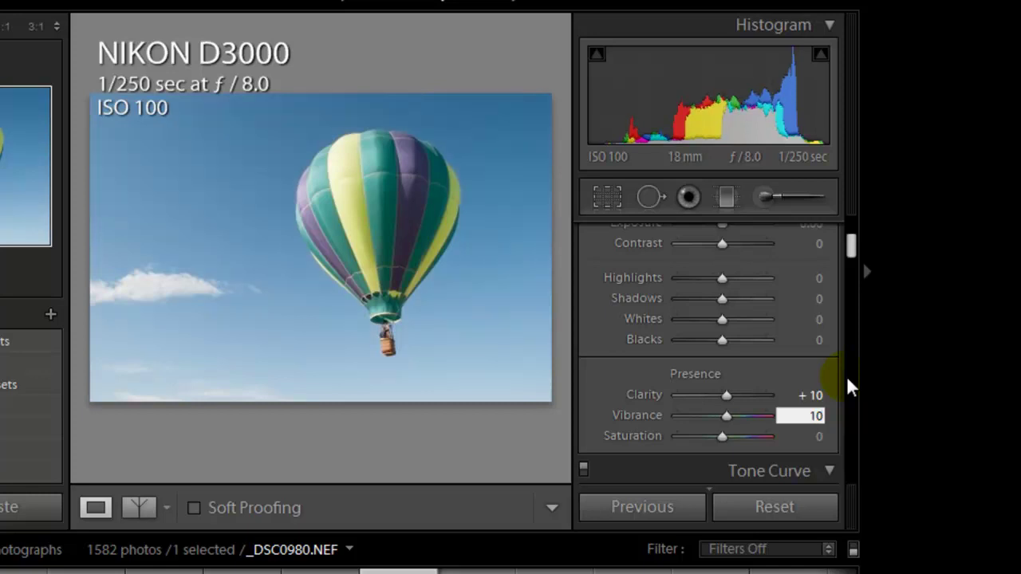
pyautogui.press('Tab')
pyautogui.write('10')
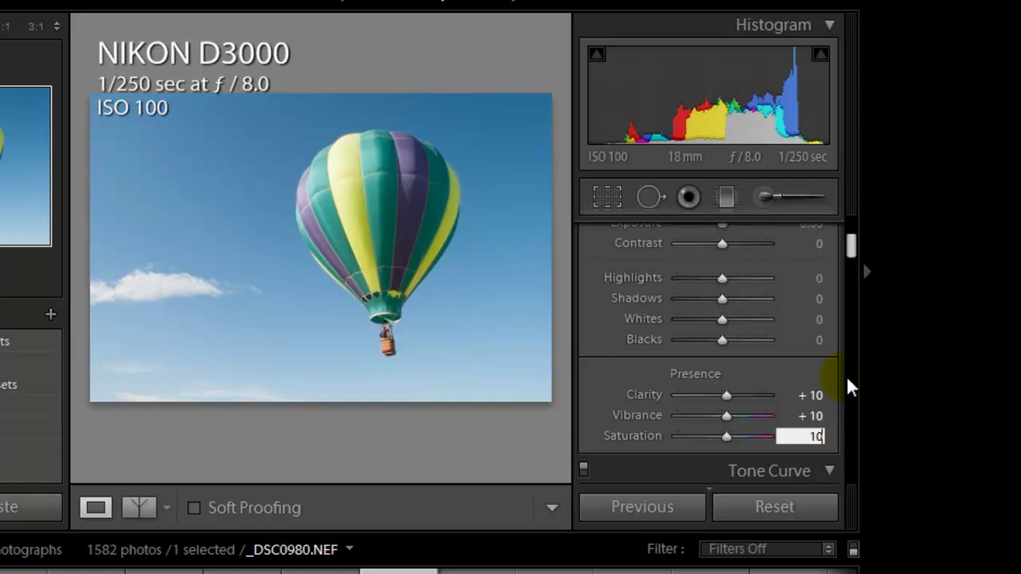
pyautogui.press('Tab')
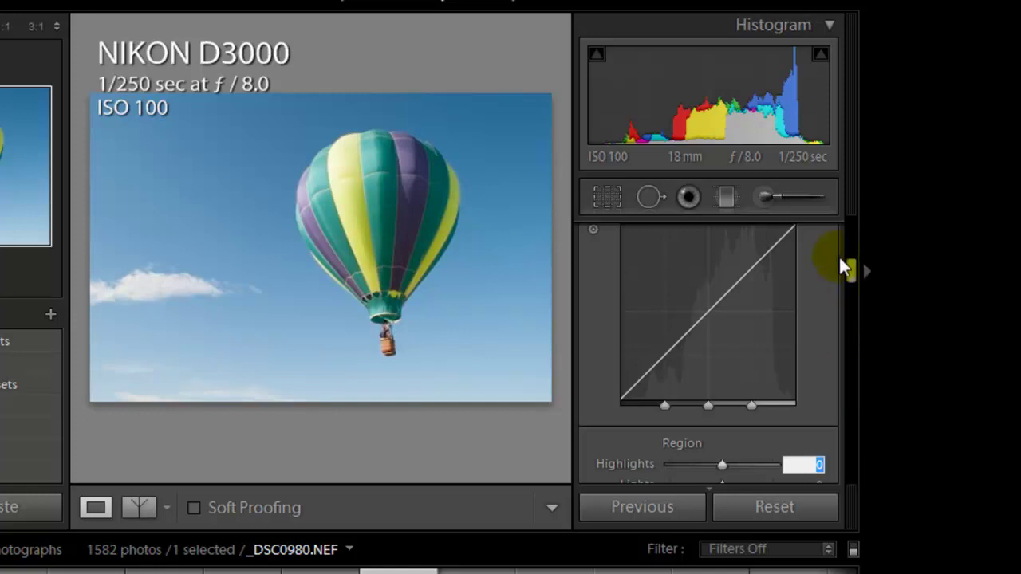
# Step: Set the tone curve regions to Highlights +50, Lights 0, Darks -20 and Shadows -20
pyautogui.moveTo(851, 271); pyautogui.dragTo(850, 283)
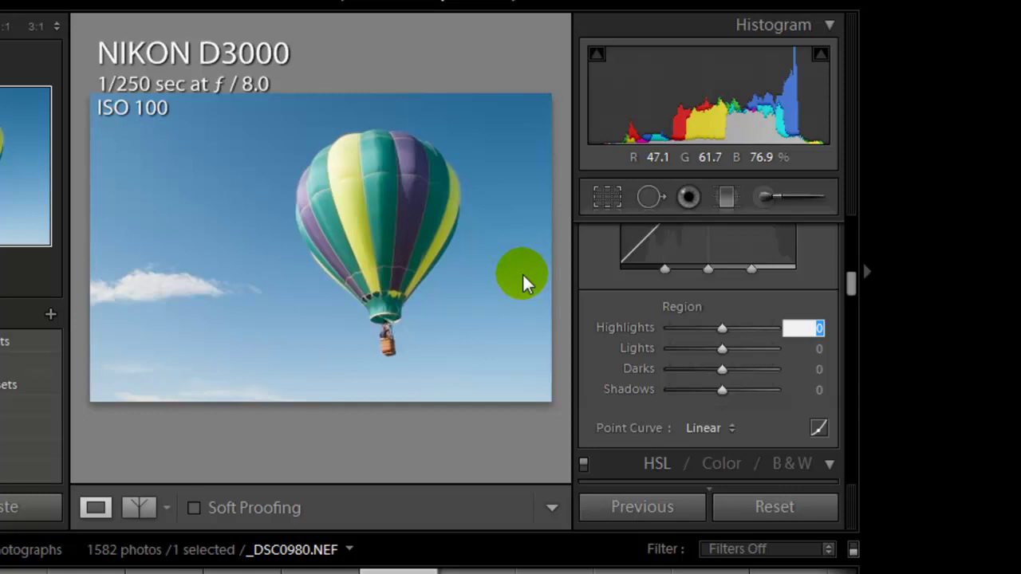
pyautogui.write('50')
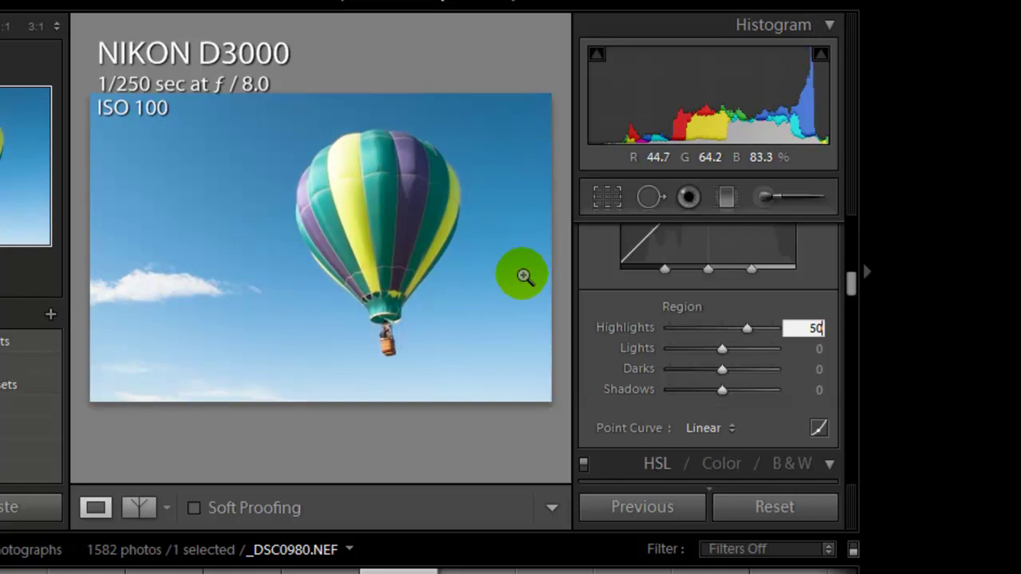
pyautogui.press('Tab')
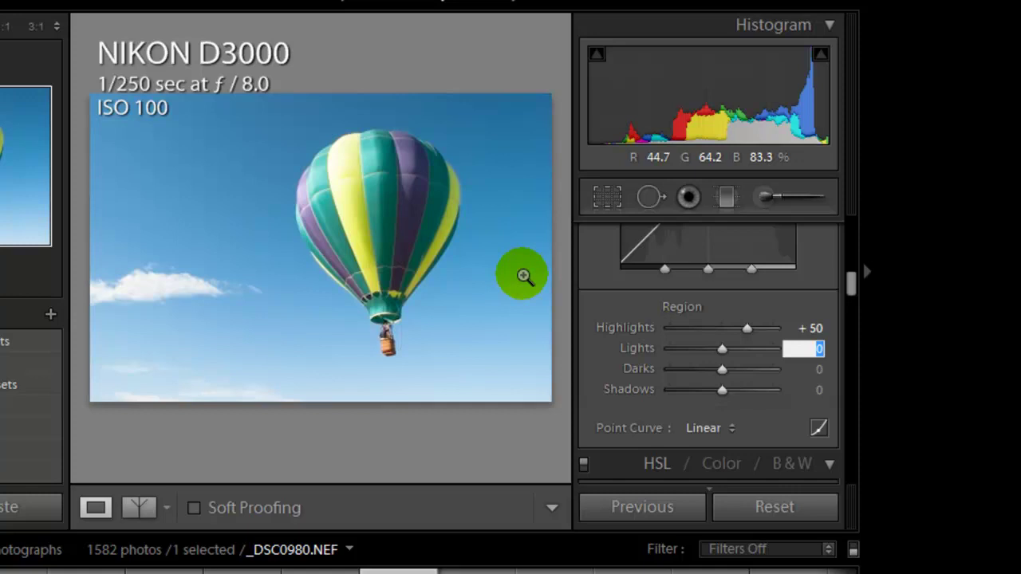
pyautogui.press('Tab')
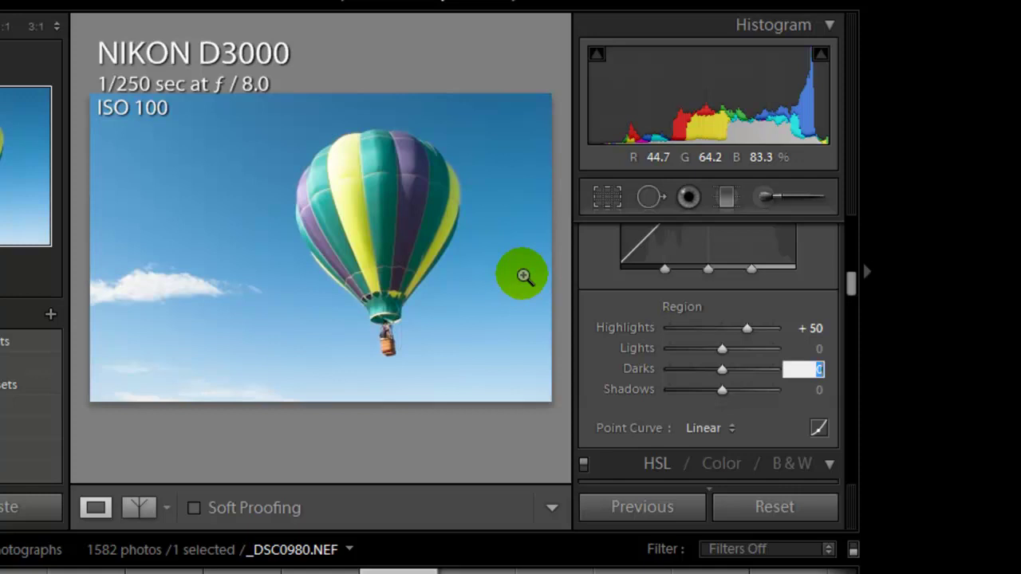
pyautogui.write('-2')
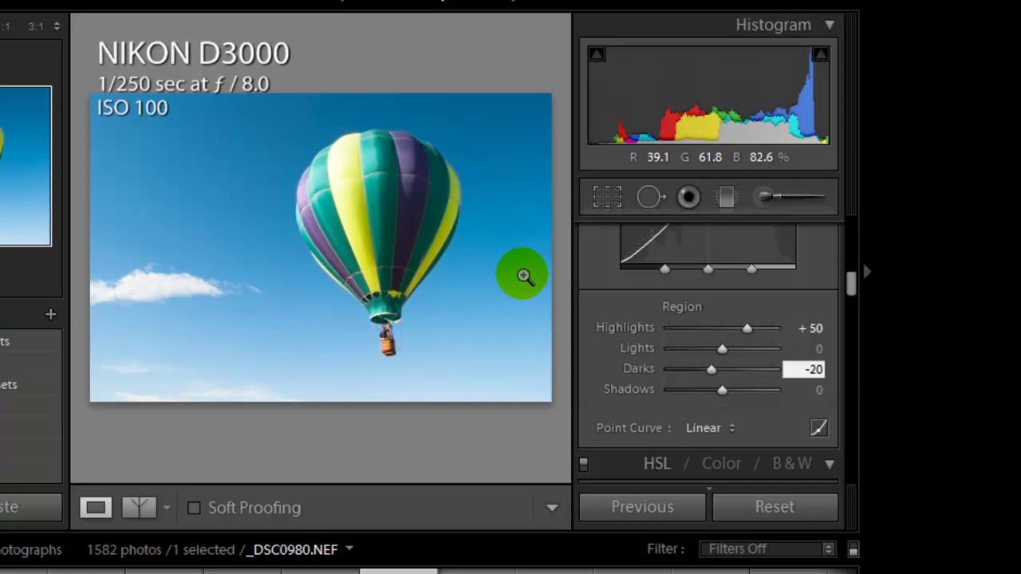
pyautogui.press('Tab')
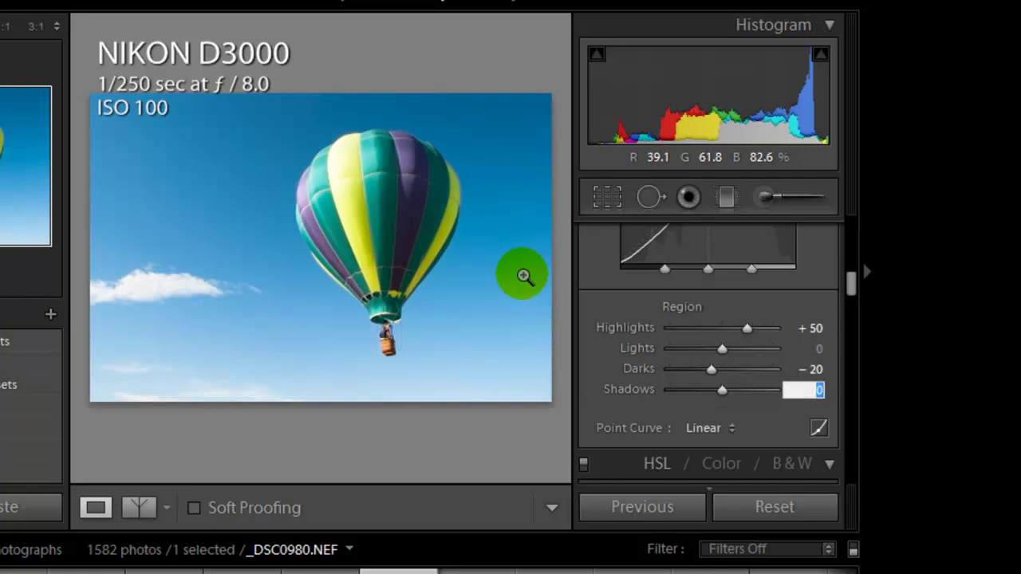
pyautogui.write('-20')
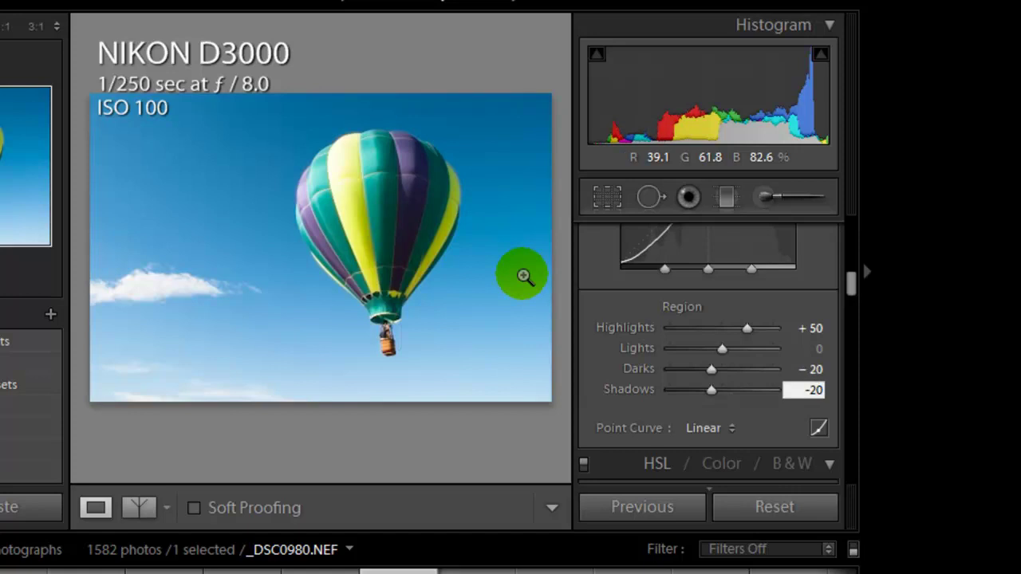
pyautogui.press('Tab')
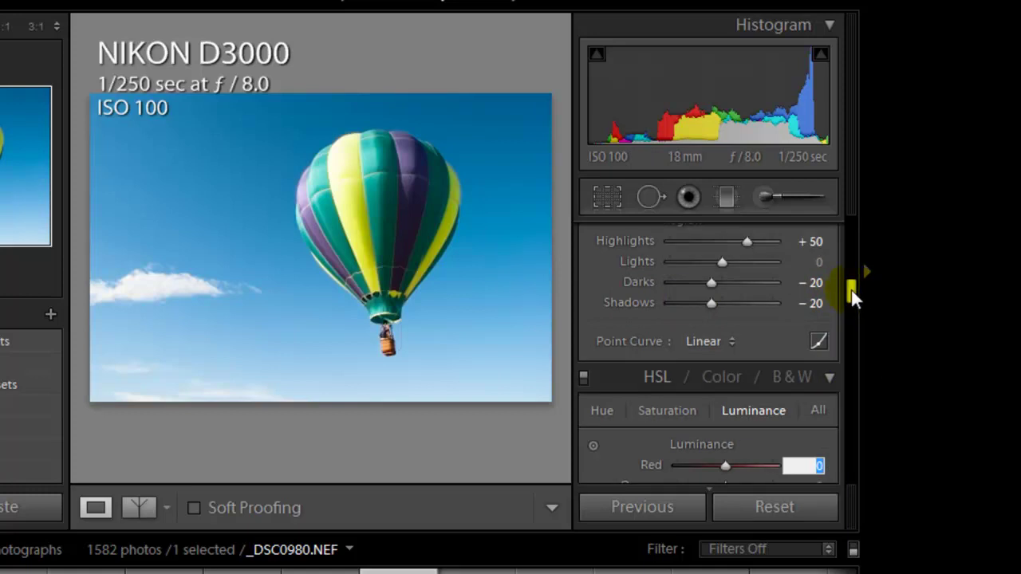
# Step: Zoom in to examine the balloon's yellow panel, then return to the full view
pyautogui.moveTo(851, 290); pyautogui.dragTo(851, 308)
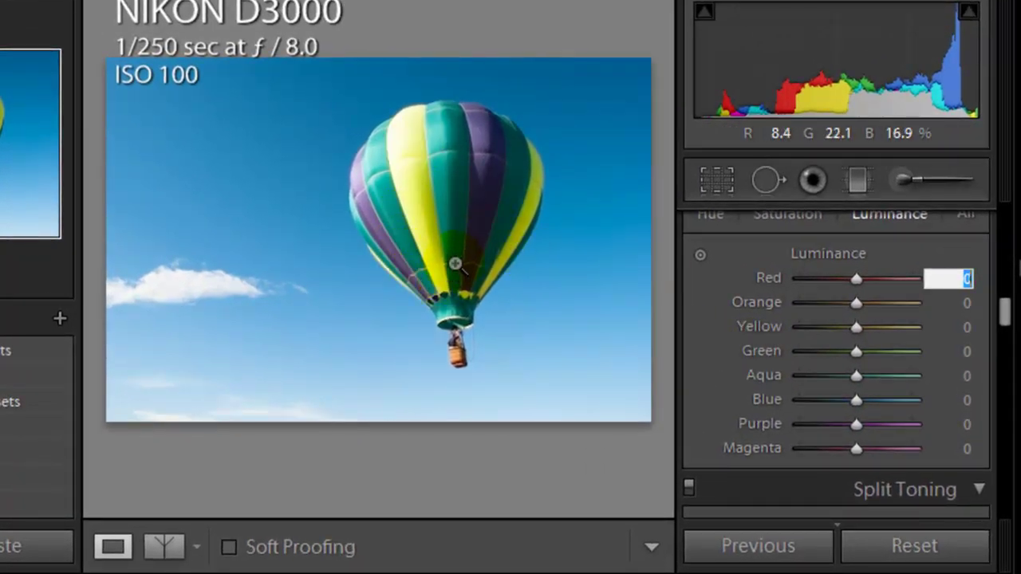
pyautogui.click(410, 149)
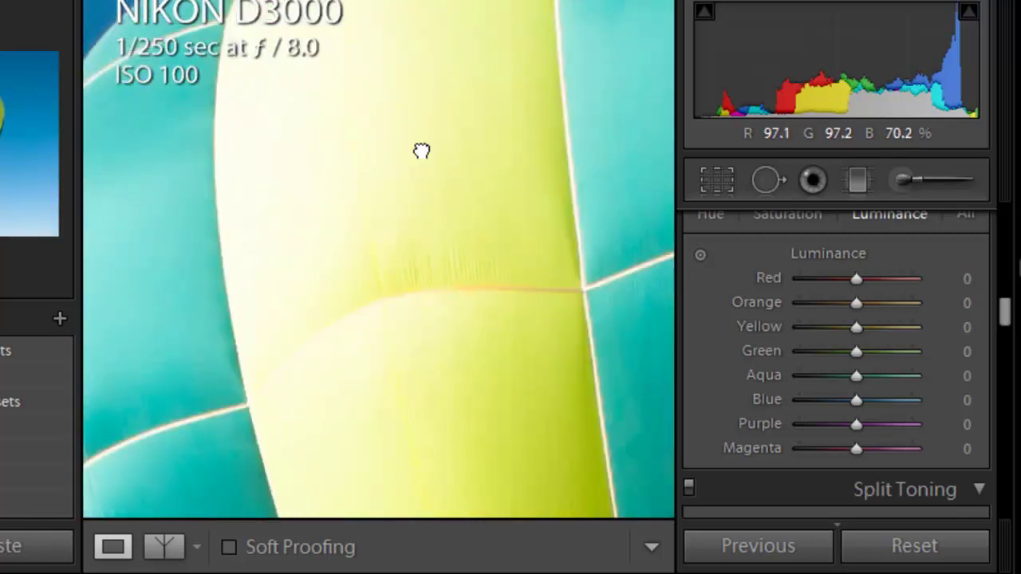
pyautogui.moveTo(422, 147); pyautogui.dragTo(428, 225)
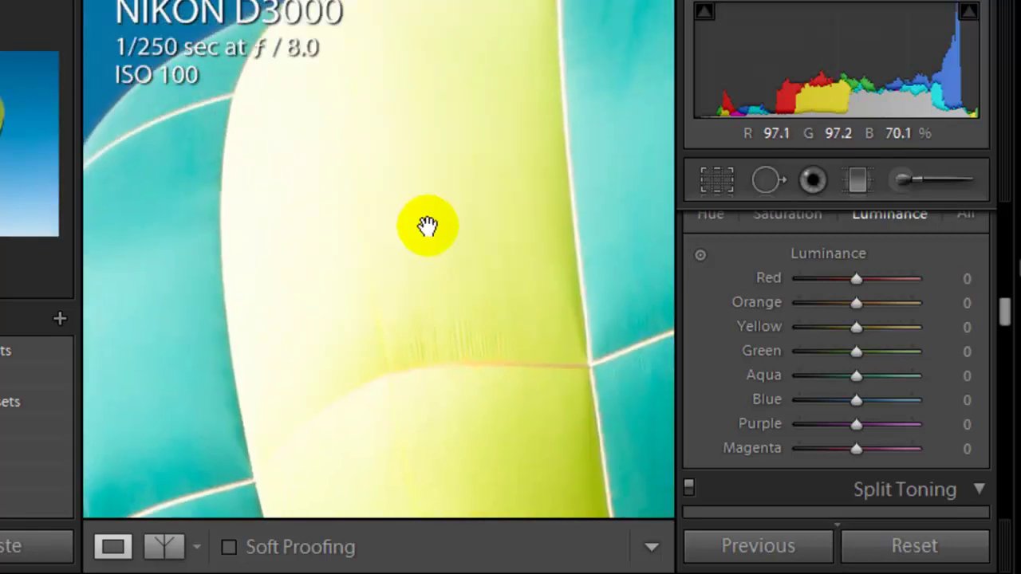
pyautogui.click(479, 288)
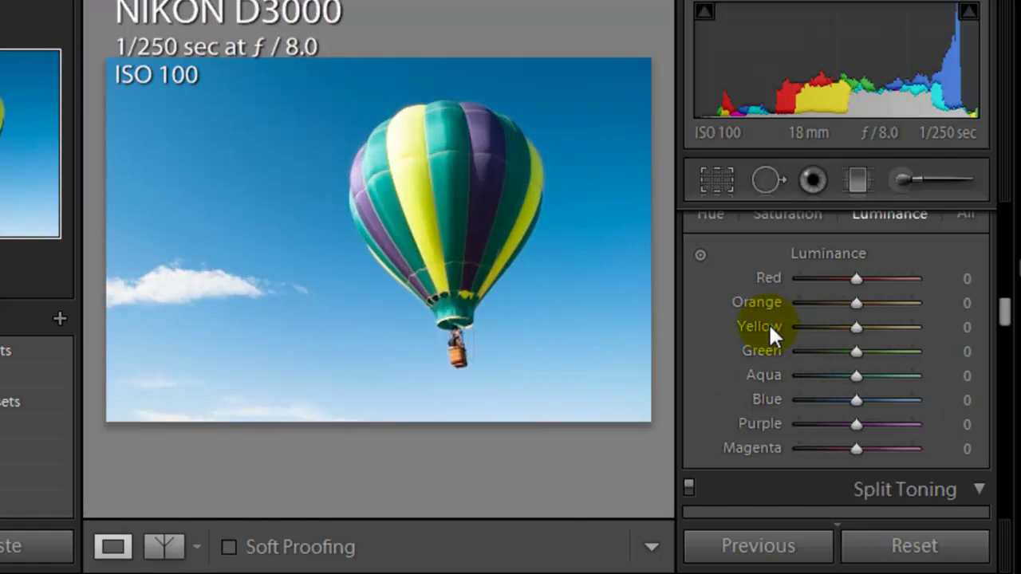
# Step: Set HSL Luminance for Yellow, Green and Purple to -50 each, leaving Magenta unchanged
pyautogui.click(965, 327)
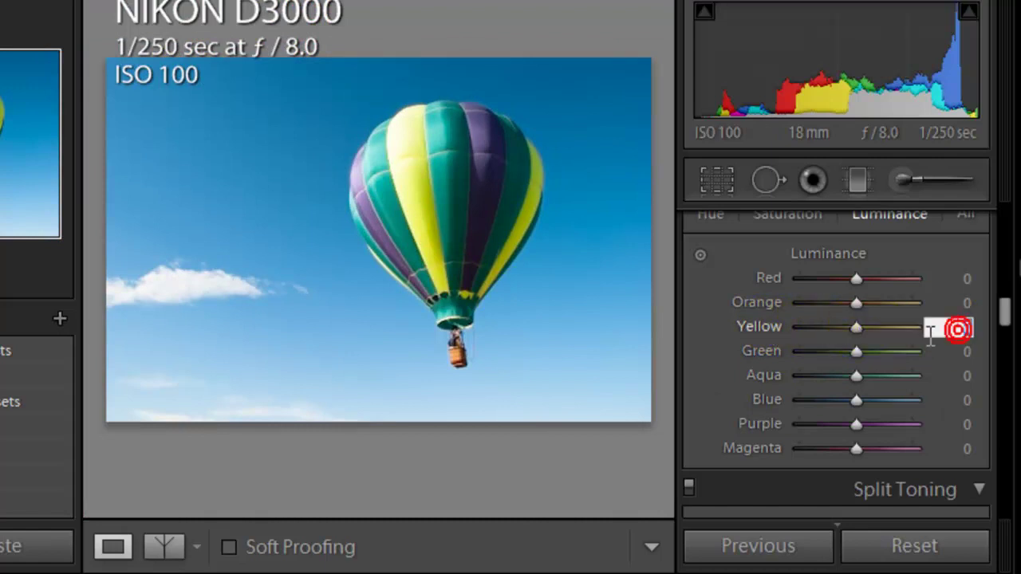
pyautogui.write('-50')
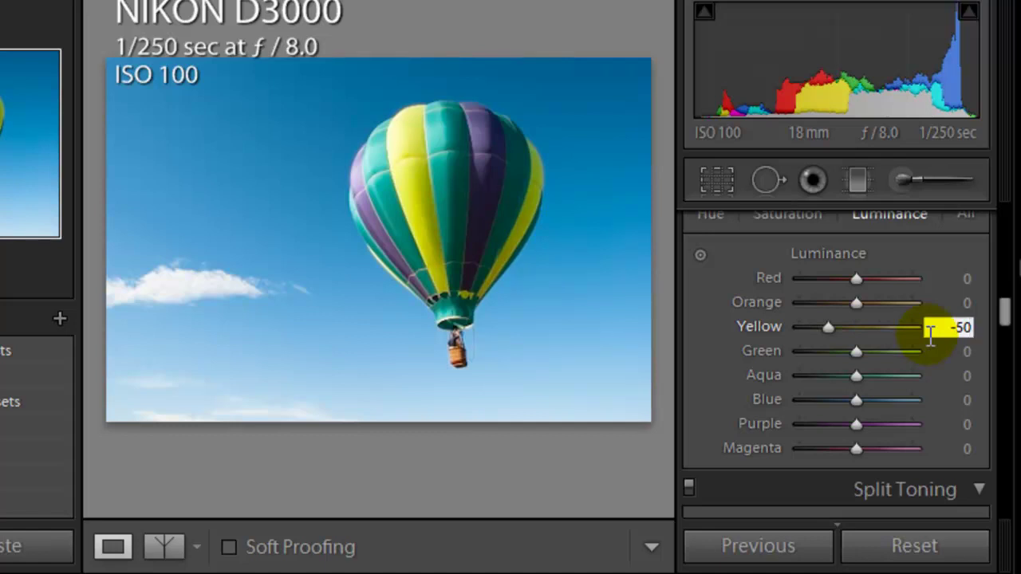
pyautogui.press('Tab')
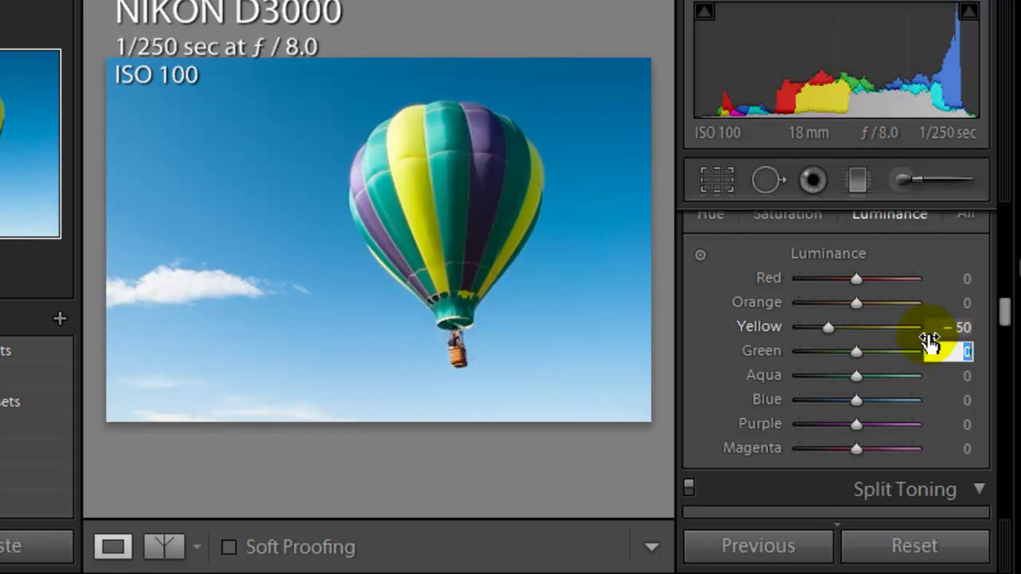
pyautogui.write('-')
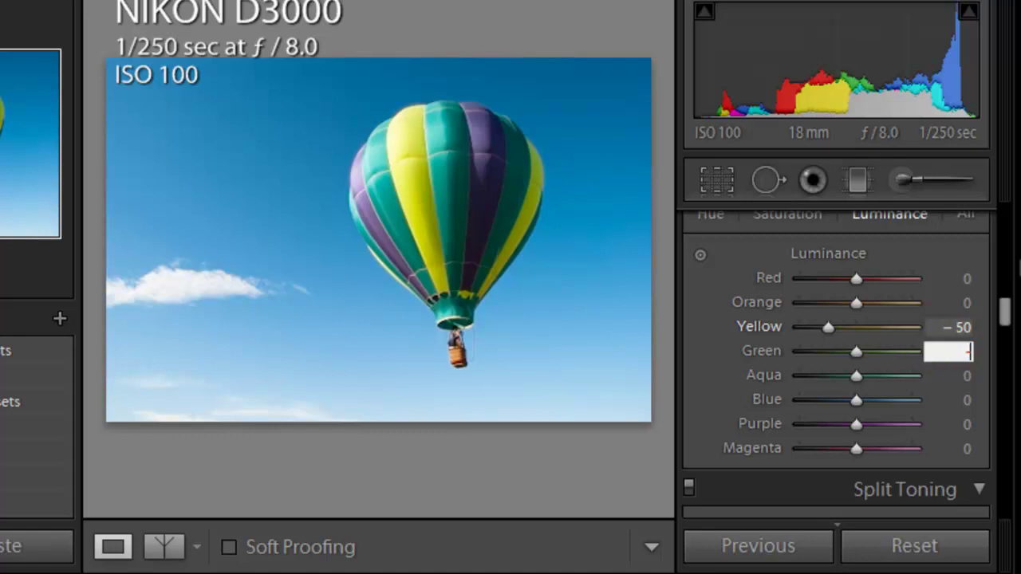
pyautogui.write('50')
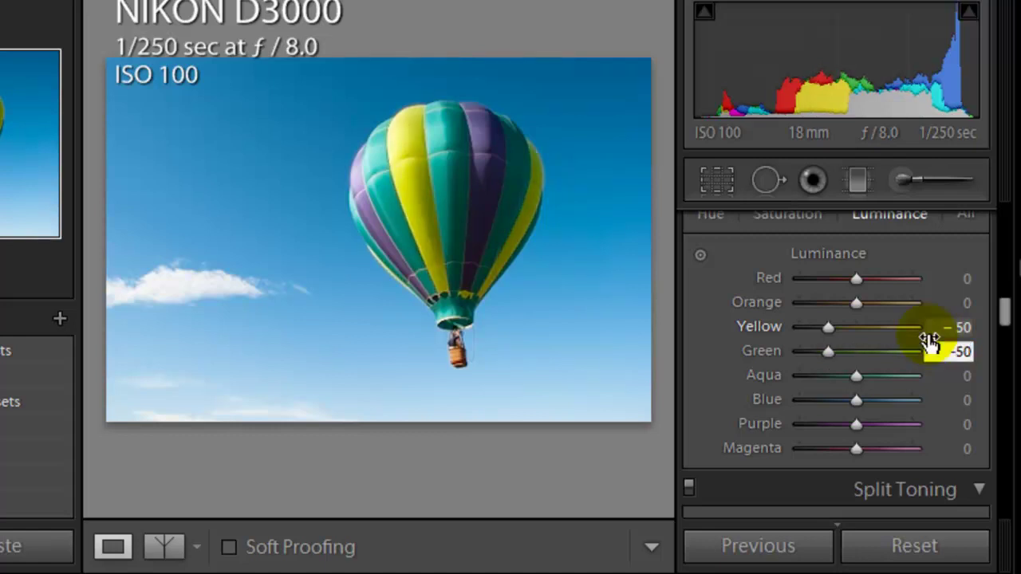
pyautogui.press('Tab')
pyautogui.press('Tab')
pyautogui.press('Tab')
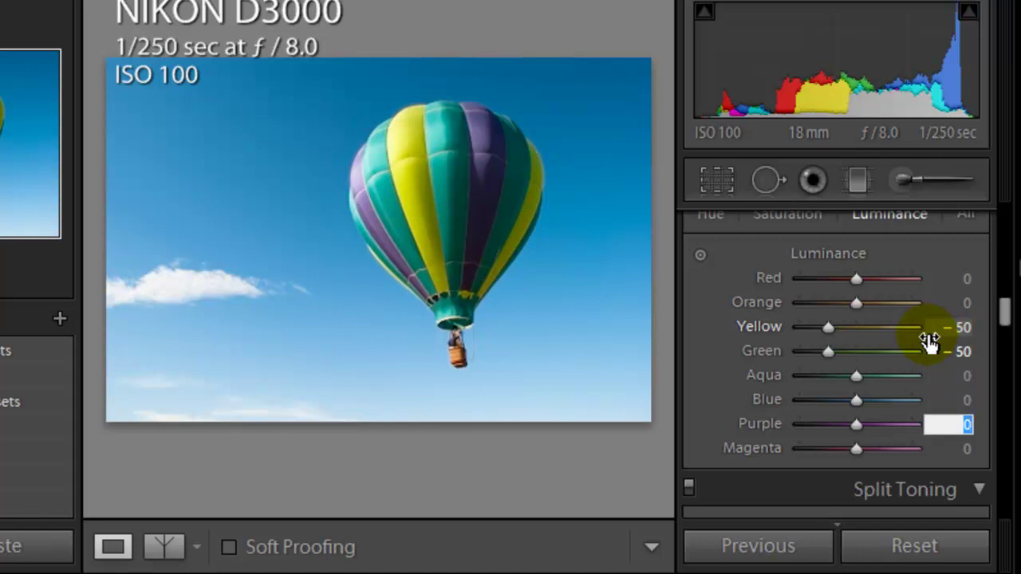
pyautogui.write('-50')
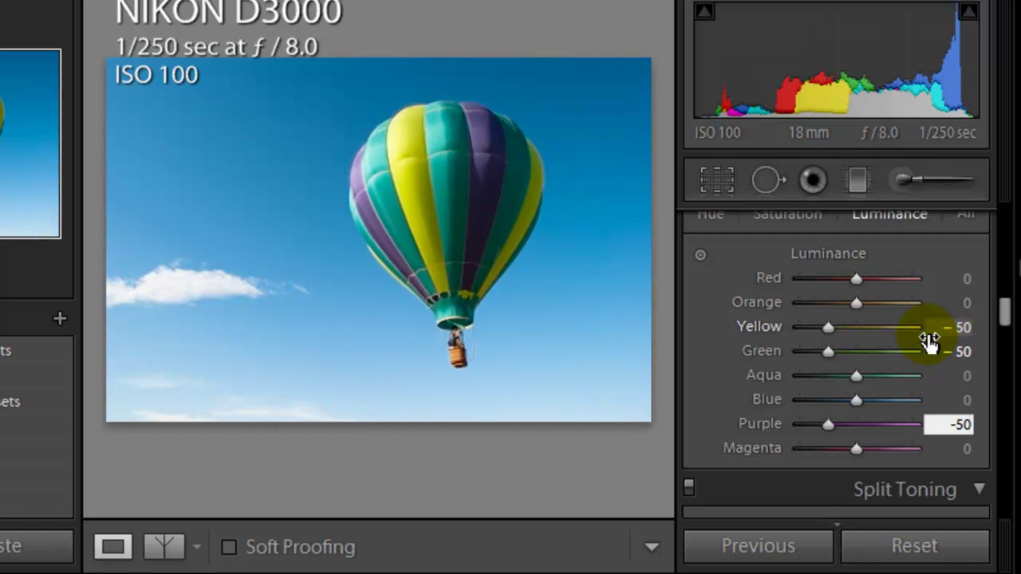
pyautogui.press('Tab')
pyautogui.press('Tab')
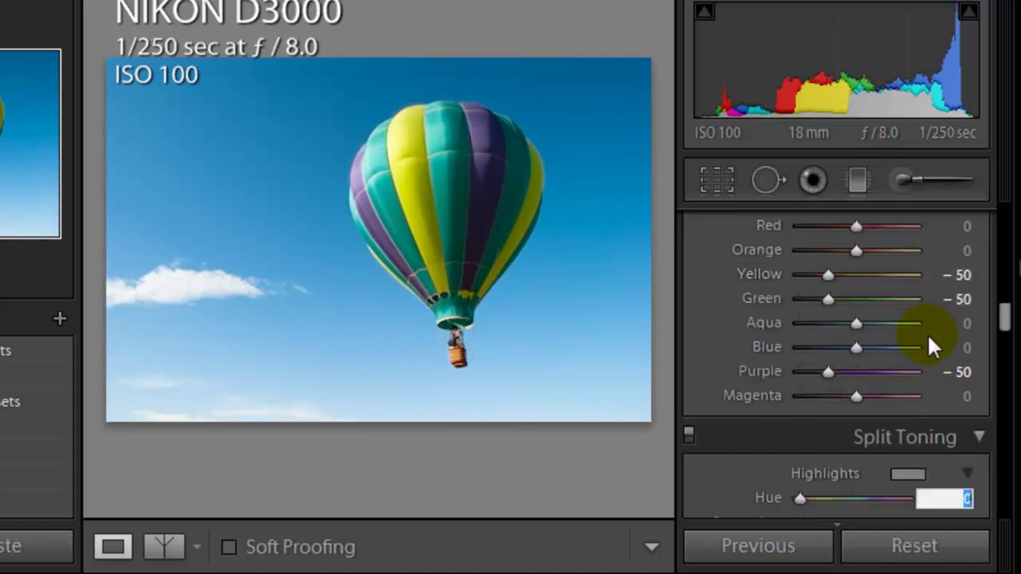
pyautogui.press('Tab')
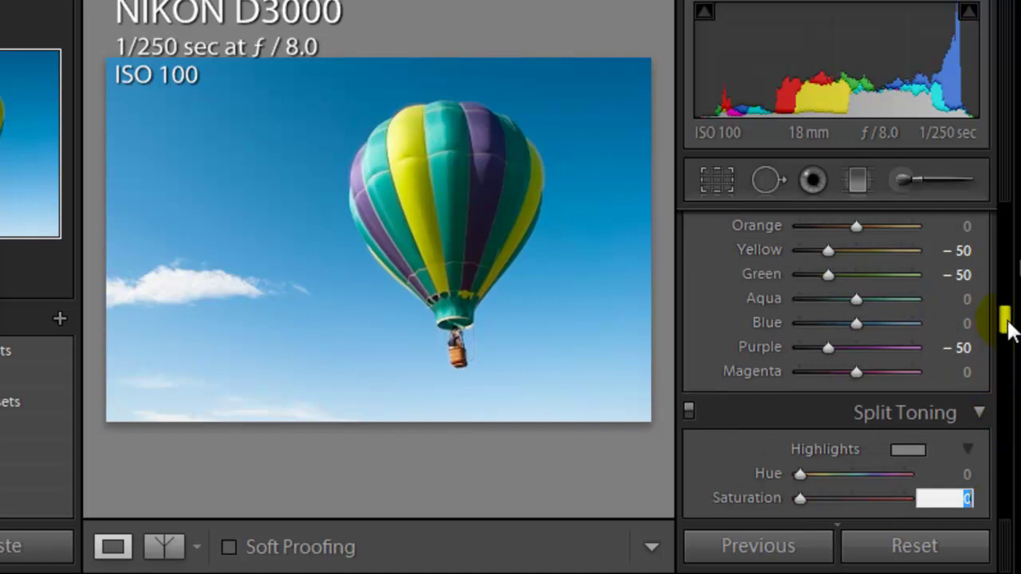
# Step: Zoom in on the balloon and set sharpening Amount to 40, keeping Radius 1.0 and Detail 25
pyautogui.moveTo(1006, 321); pyautogui.dragTo(1008, 375)
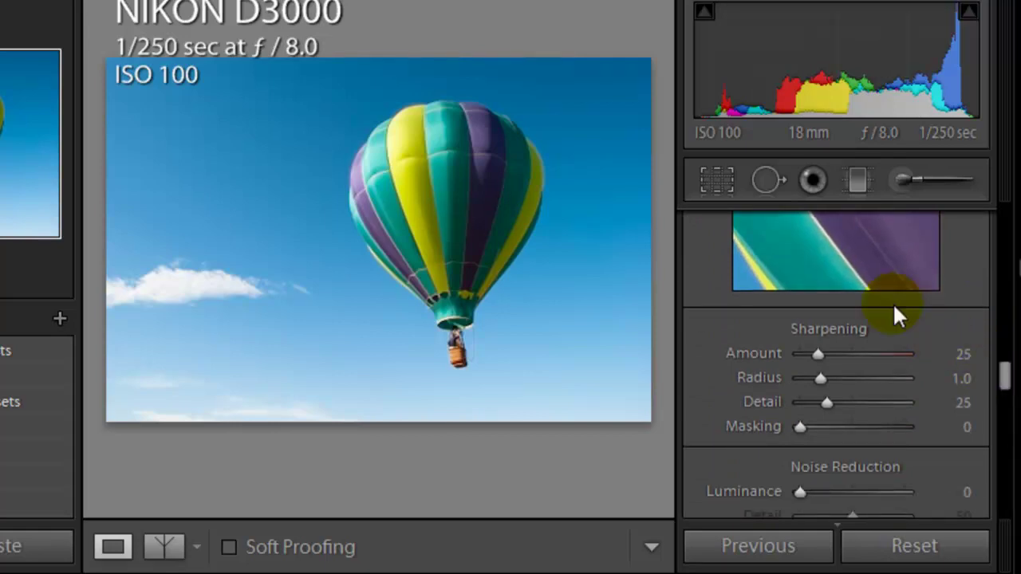
pyautogui.click(490, 286)
pyautogui.click(383, 406)
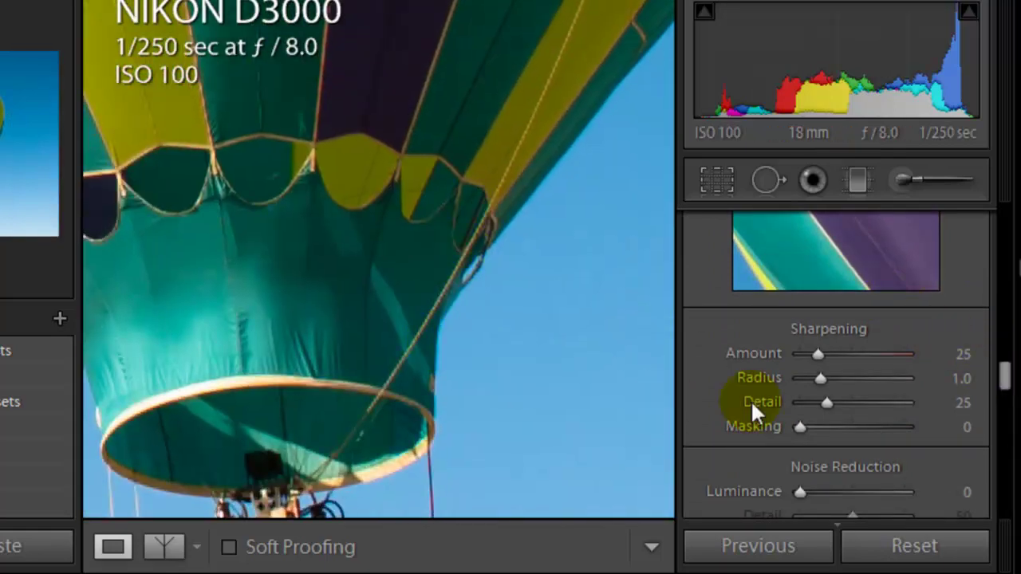
pyautogui.click(949, 353)
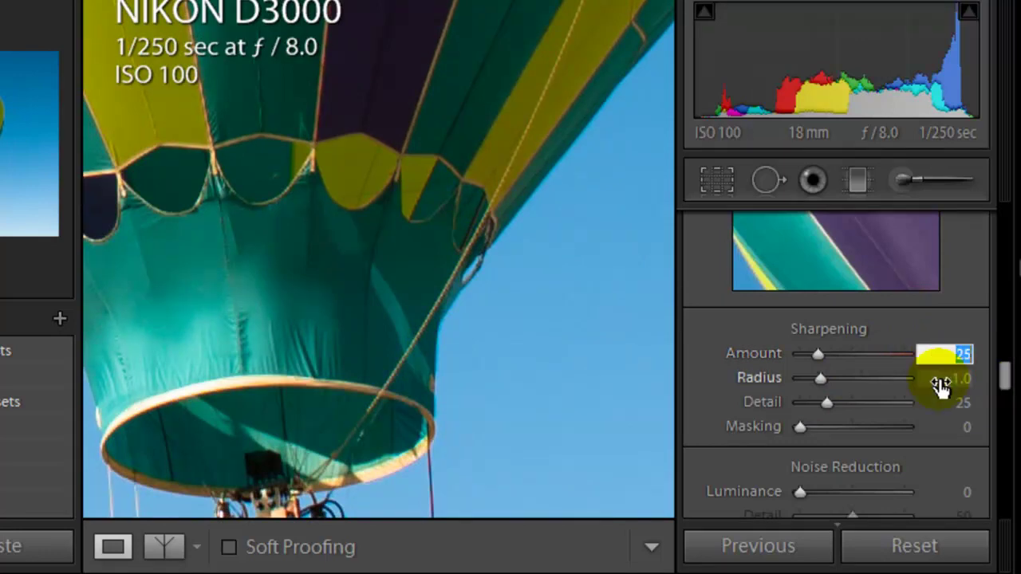
pyautogui.write('40')
pyautogui.click(941, 381)
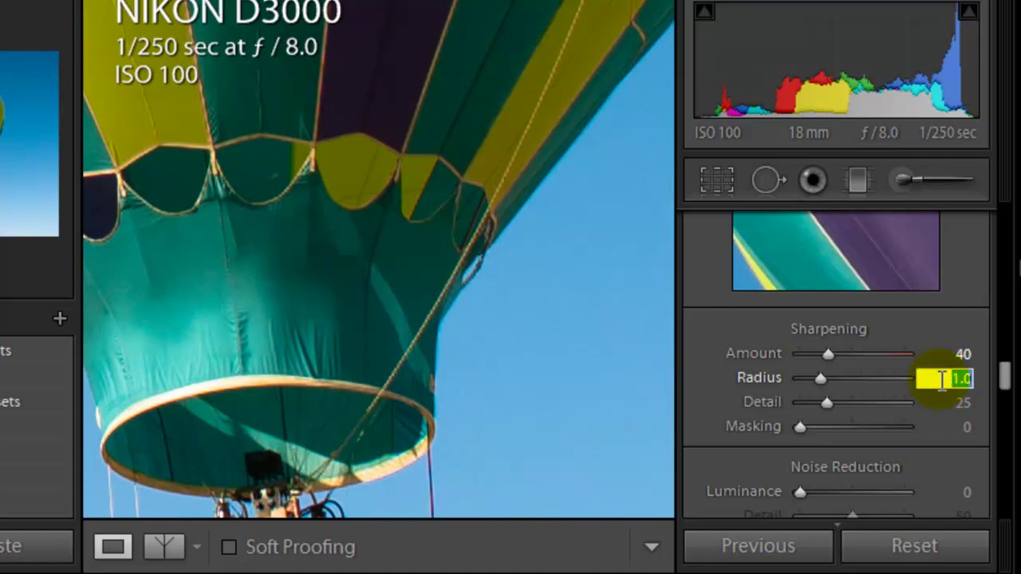
pyautogui.press('Tab')
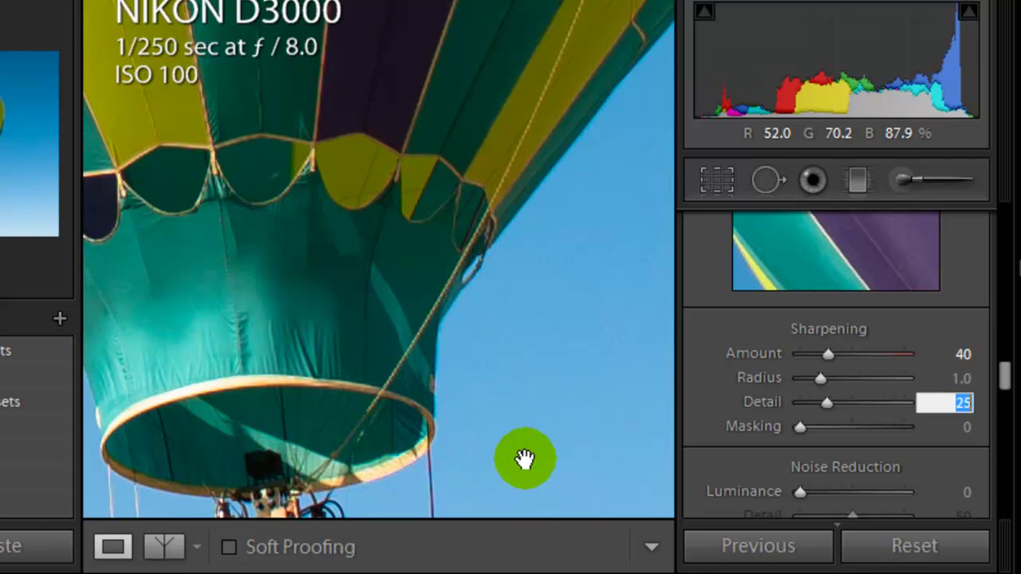
pyautogui.press('Tab')
pyautogui.press('Tab')
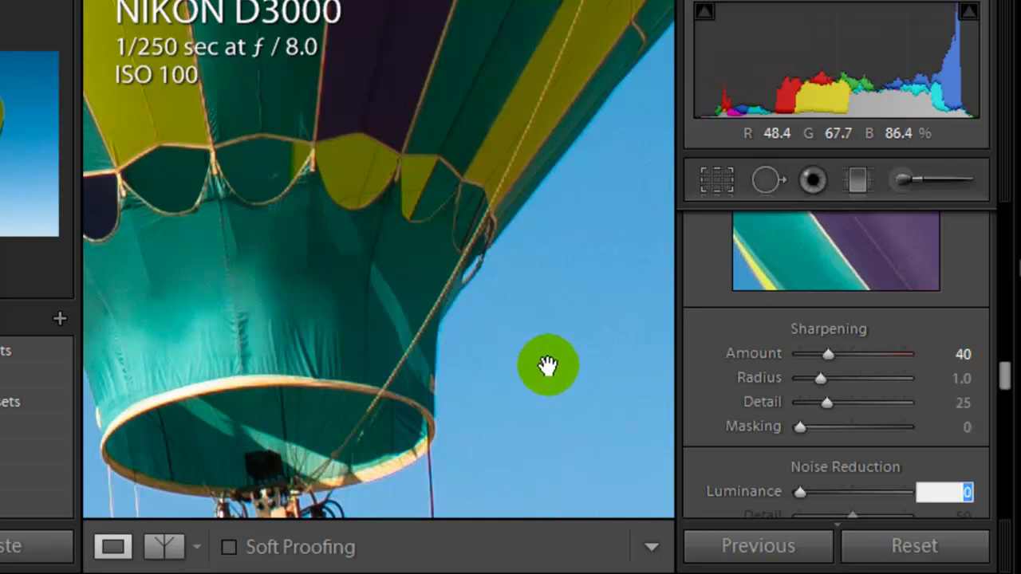
# Step: Set noise reduction Luminance 70, Detail 90 and Contrast 75, checking the basket close-up
pyautogui.moveTo(1006, 379); pyautogui.dragTo(1003, 392)
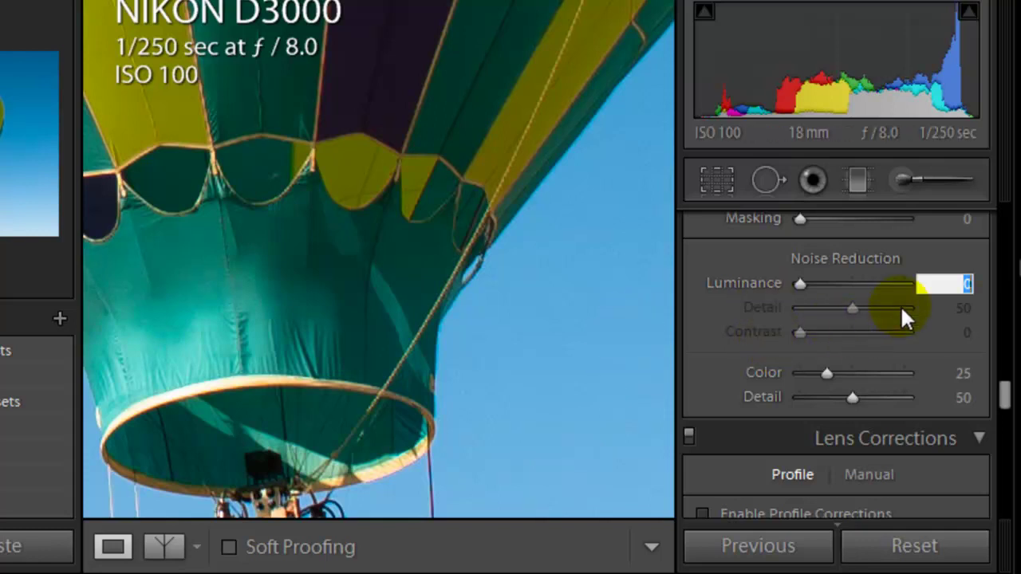
pyautogui.write('70')
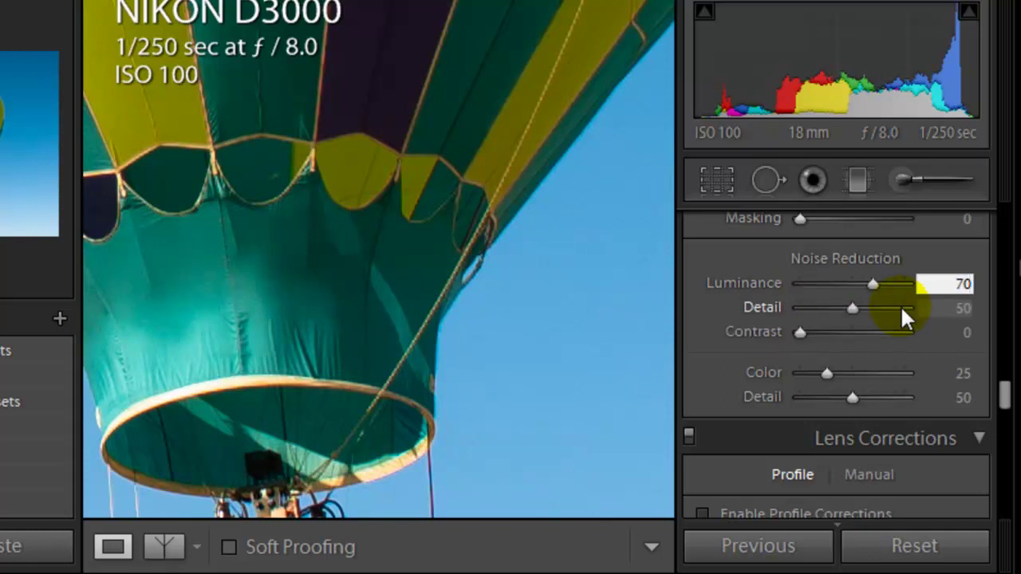
pyautogui.press('Tab')
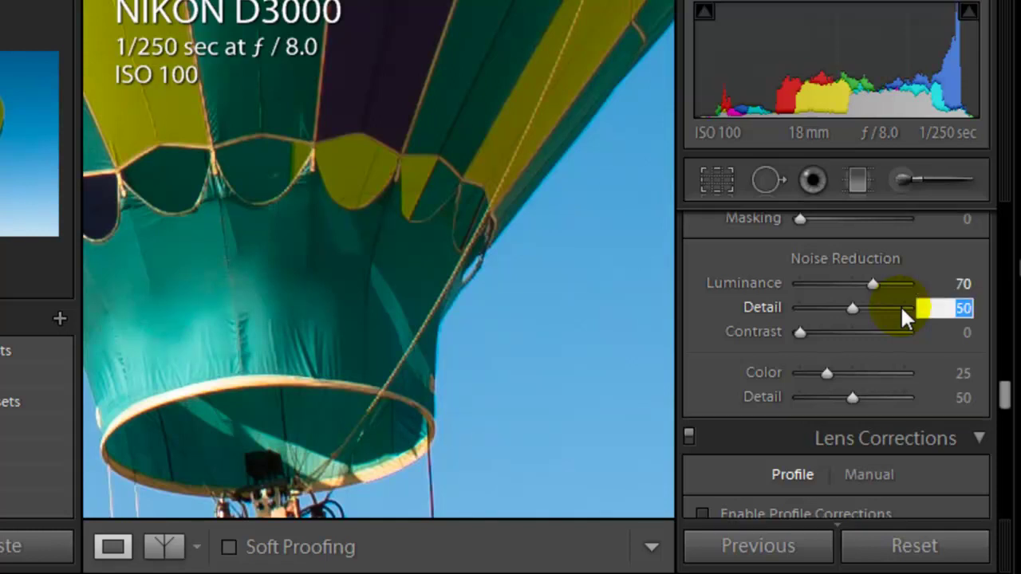
pyautogui.moveTo(353, 335); pyautogui.dragTo(428, 69)
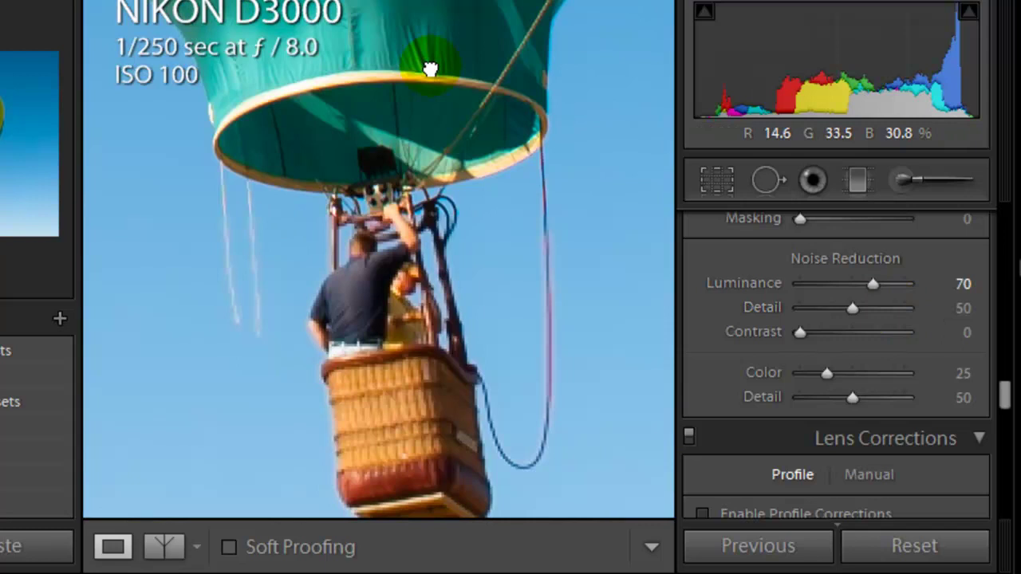
pyautogui.moveTo(441, 303); pyautogui.dragTo(387, 240)
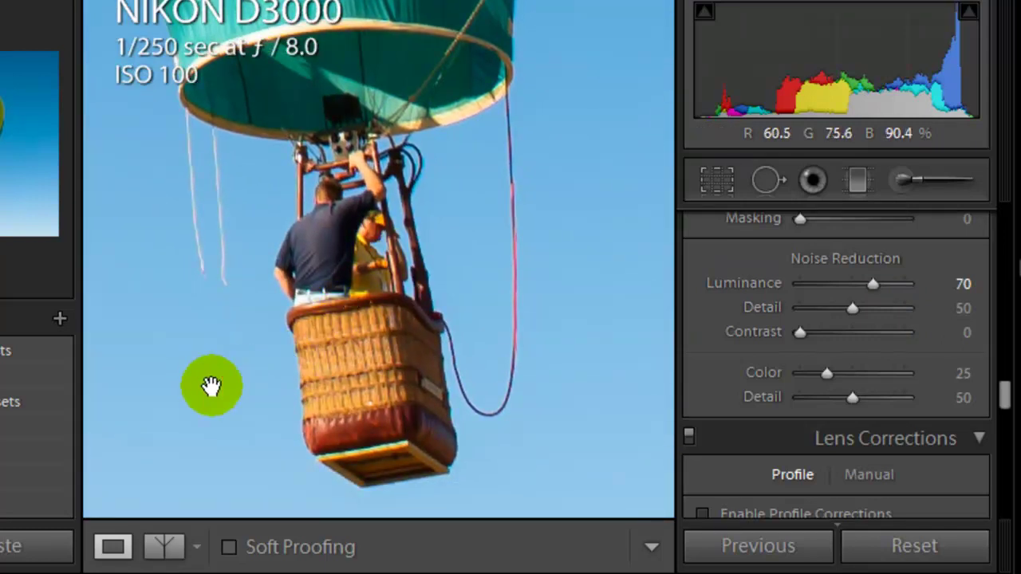
pyautogui.click(963, 309)
pyautogui.write('90')
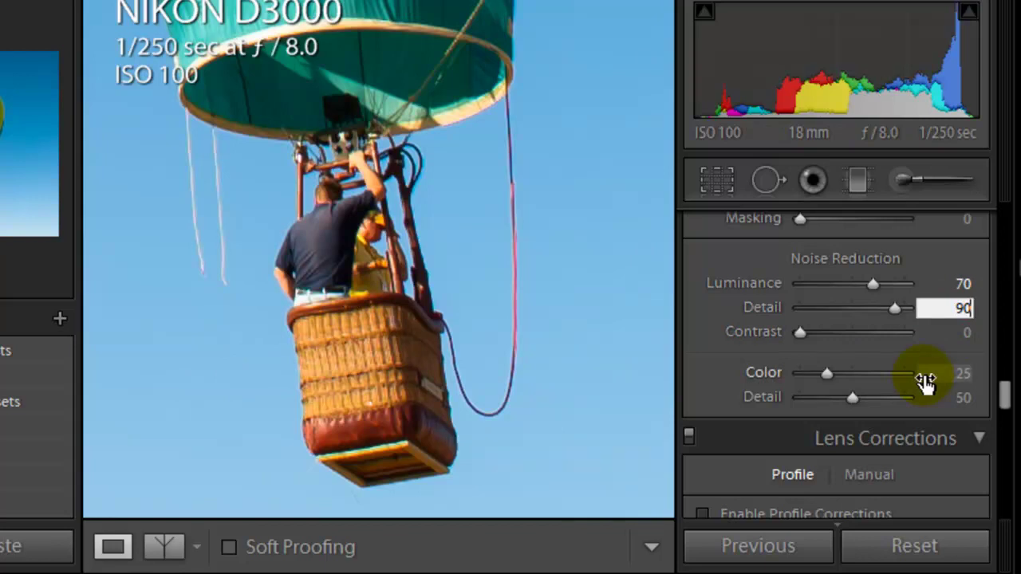
pyautogui.press('Tab')
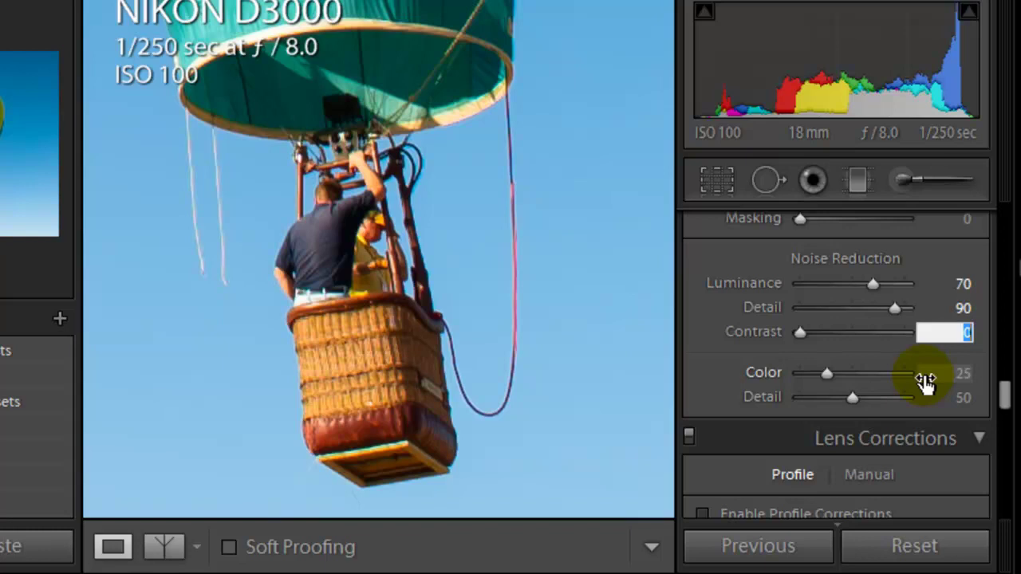
pyautogui.write('75')
pyautogui.press('Return')
pyautogui.click(925, 375)
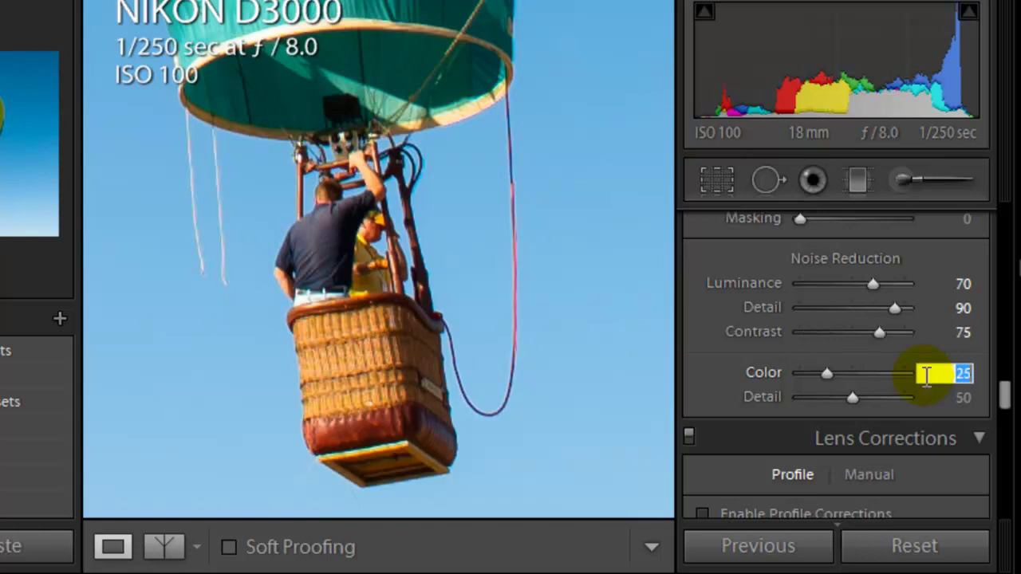
# Step: Fit the photo, test the Nikon AF-S DX 18-55mm lens profile correction, then disable it
pyautogui.click(312, 277)
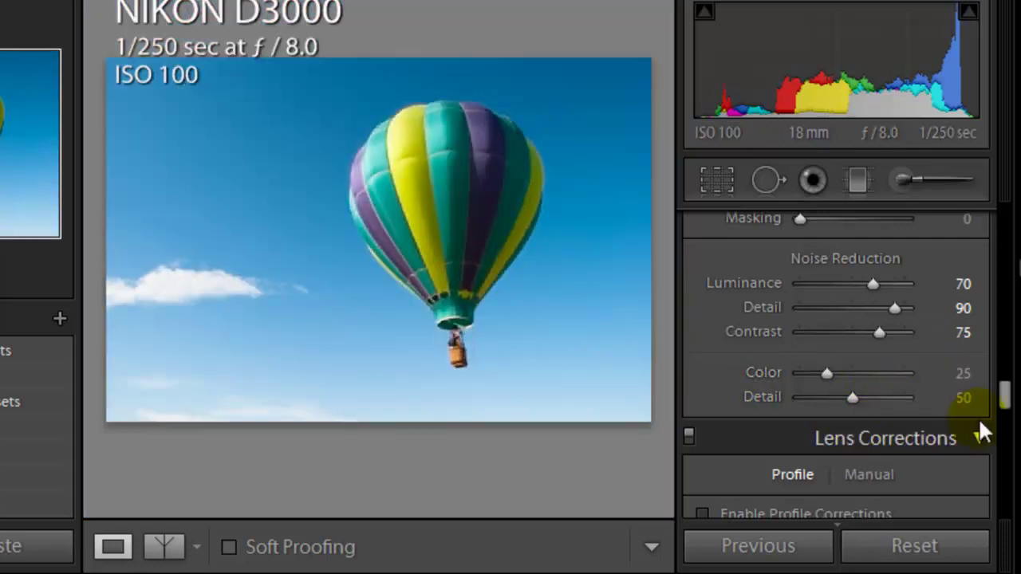
pyautogui.moveTo(1003, 394); pyautogui.dragTo(1005, 419)
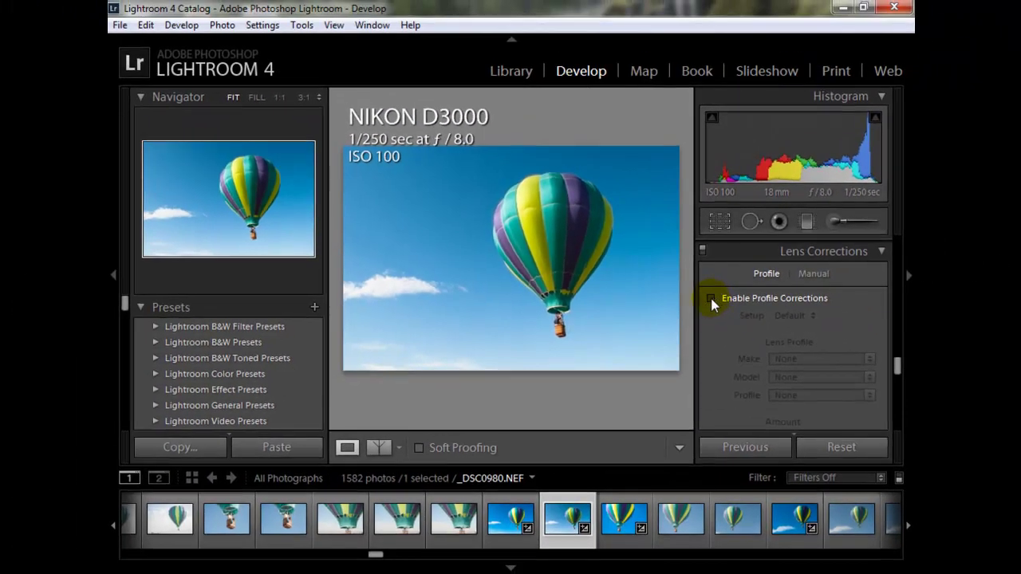
pyautogui.click(710, 298)
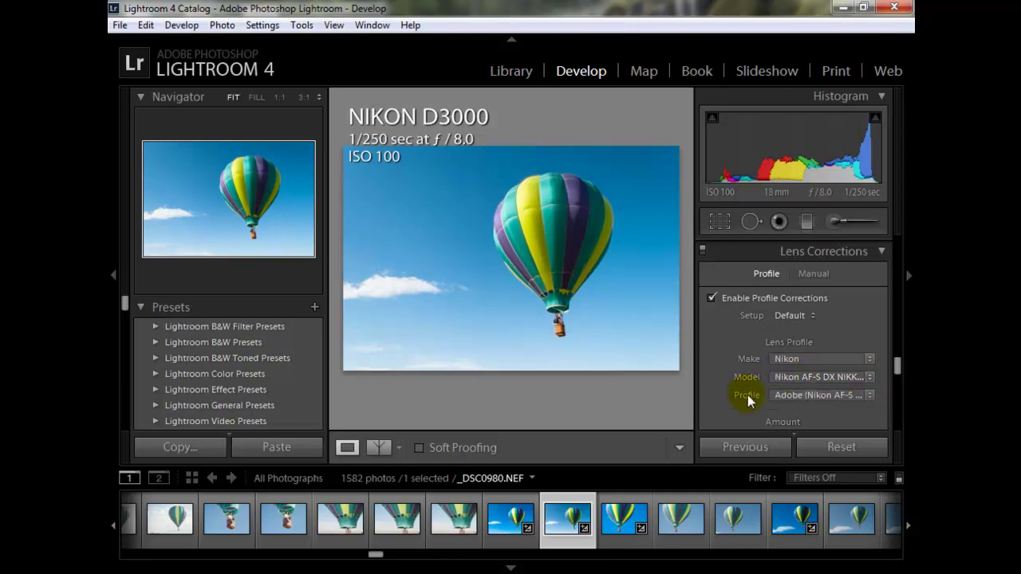
pyautogui.click(869, 378)
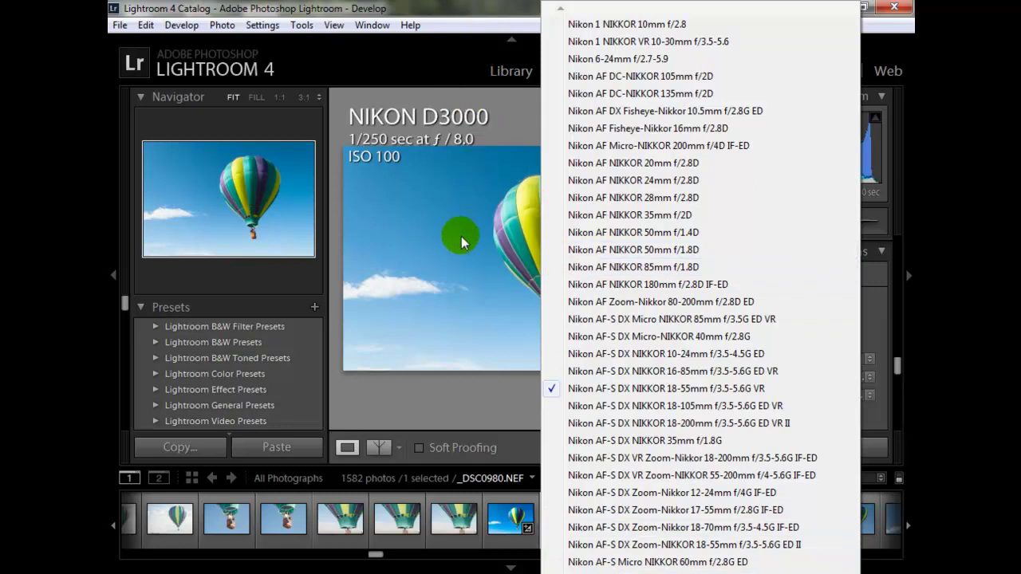
pyautogui.click(448, 291)
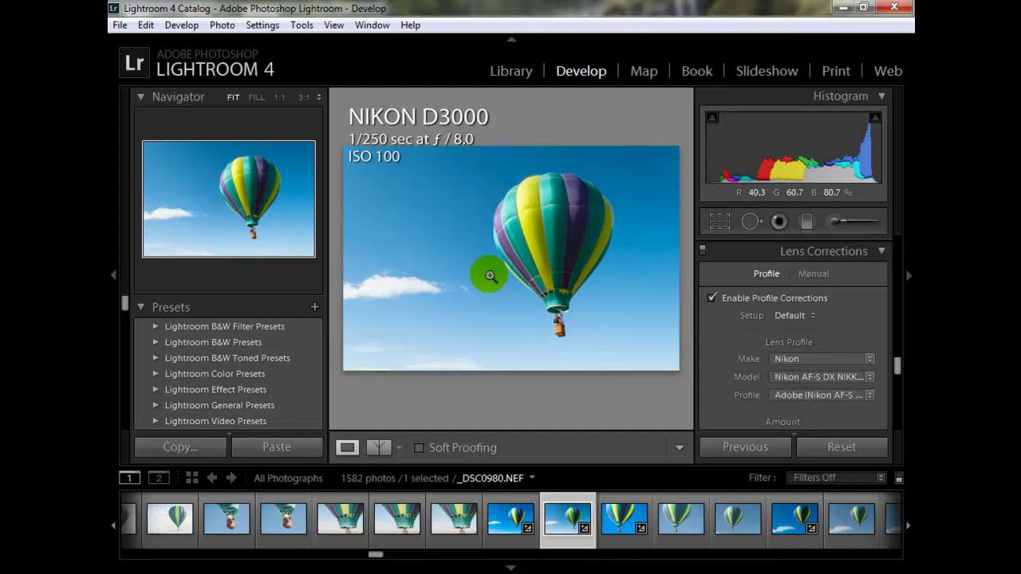
pyautogui.click(711, 299)
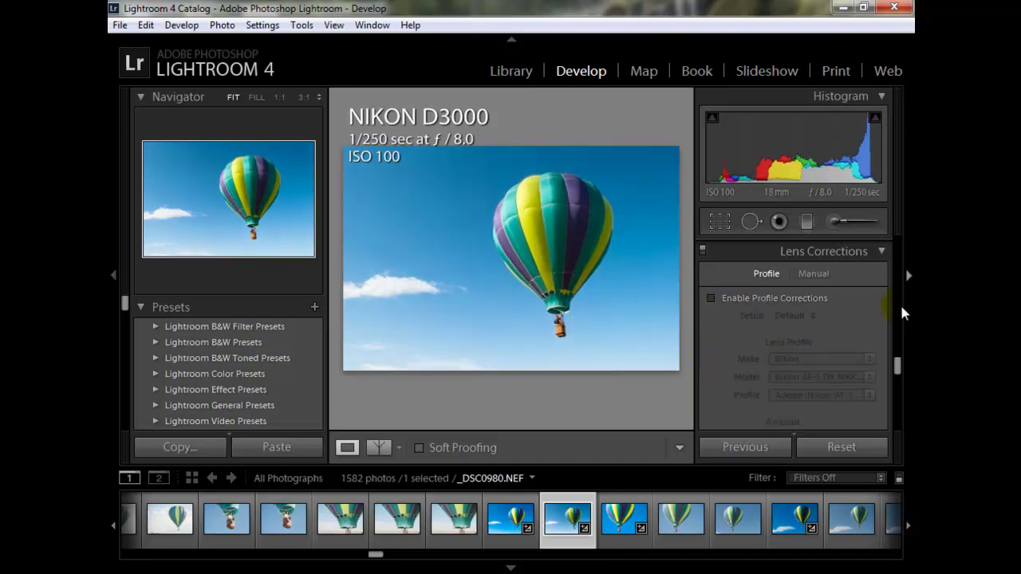
# Step: Toggle Remove Chromatic Aberration on and back off, then scroll down to Camera Calibration
pyautogui.moveTo(896, 364); pyautogui.dragTo(902, 389)
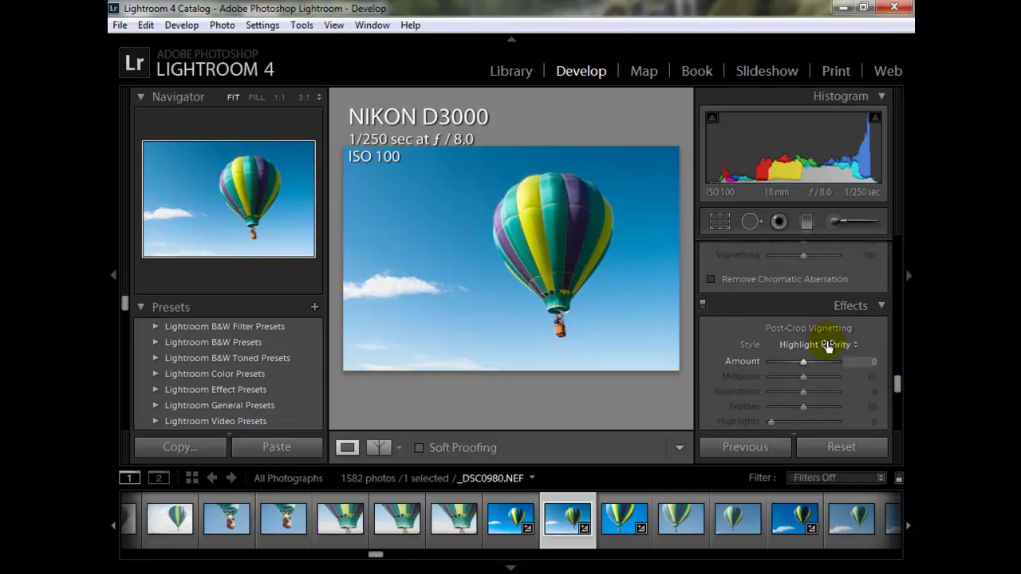
pyautogui.click(710, 280)
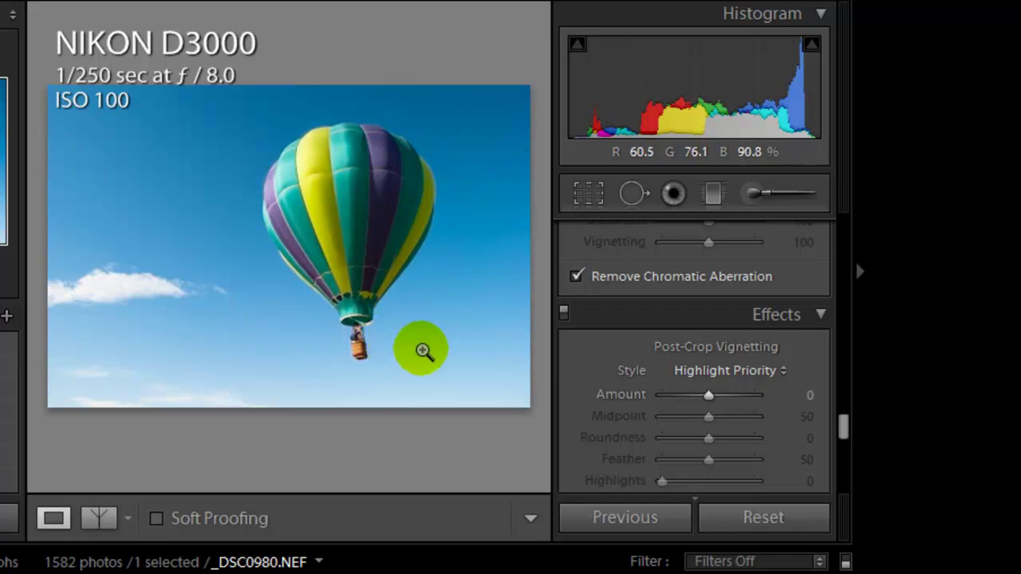
pyautogui.click(576, 276)
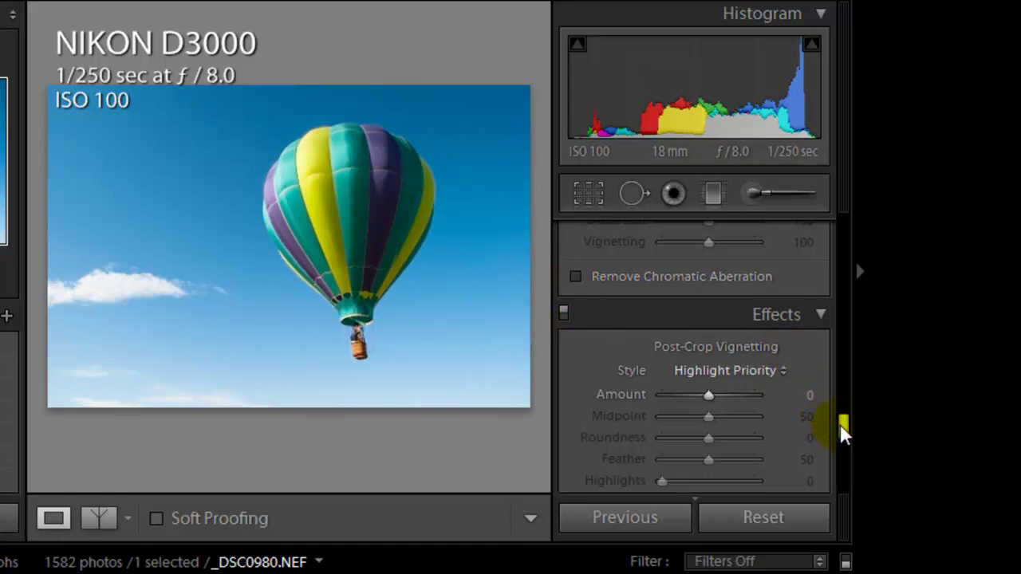
pyautogui.moveTo(841, 432); pyautogui.dragTo(846, 465)
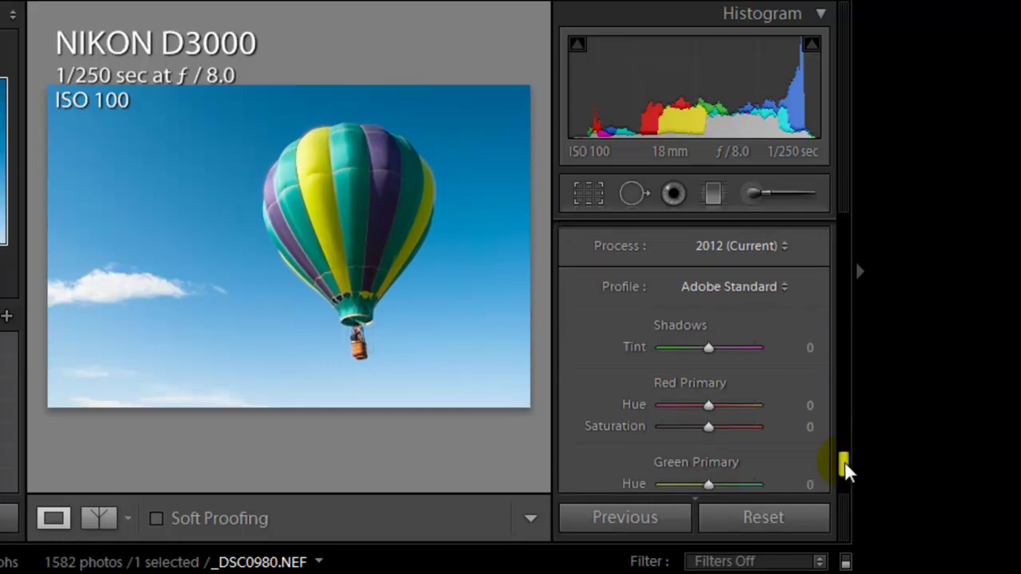
# Step: Preview a Blue Primary hue shift, reset hue to 0, and raise Blue Primary Saturation to +80
pyautogui.moveTo(845, 470); pyautogui.dragTo(843, 485)
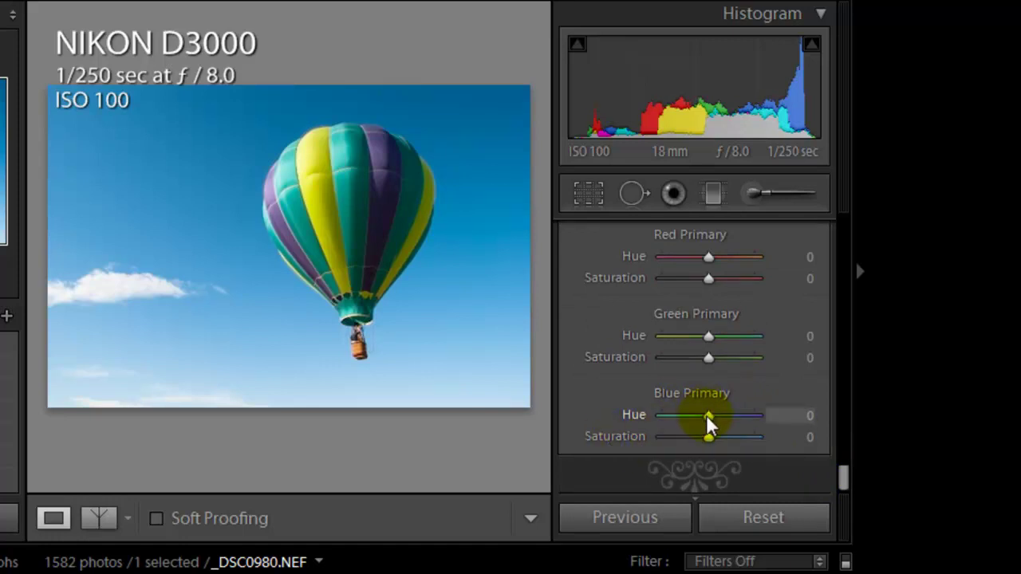
pyautogui.moveTo(708, 418); pyautogui.dragTo(752, 427)
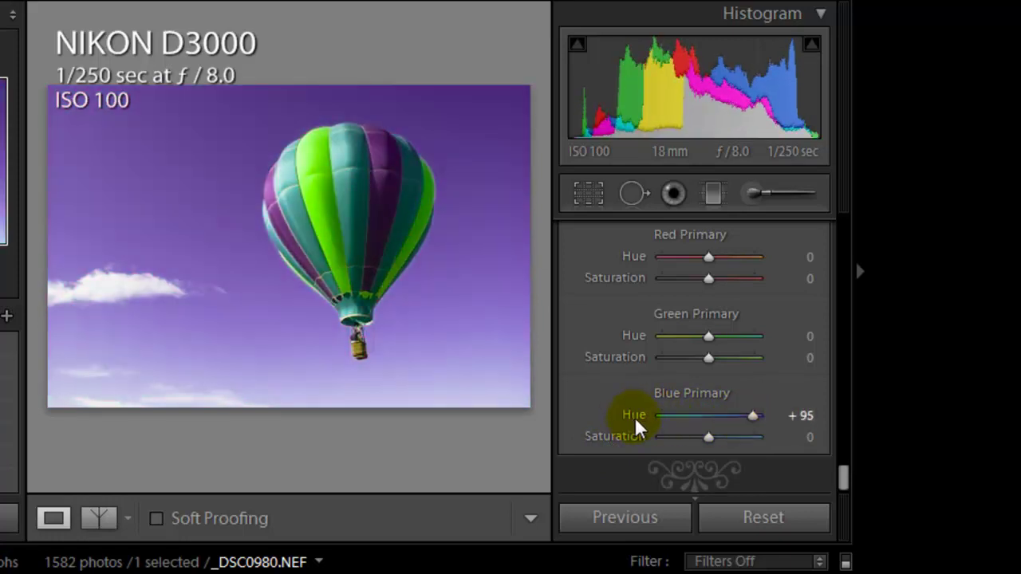
pyautogui.doubleClick(635, 423)
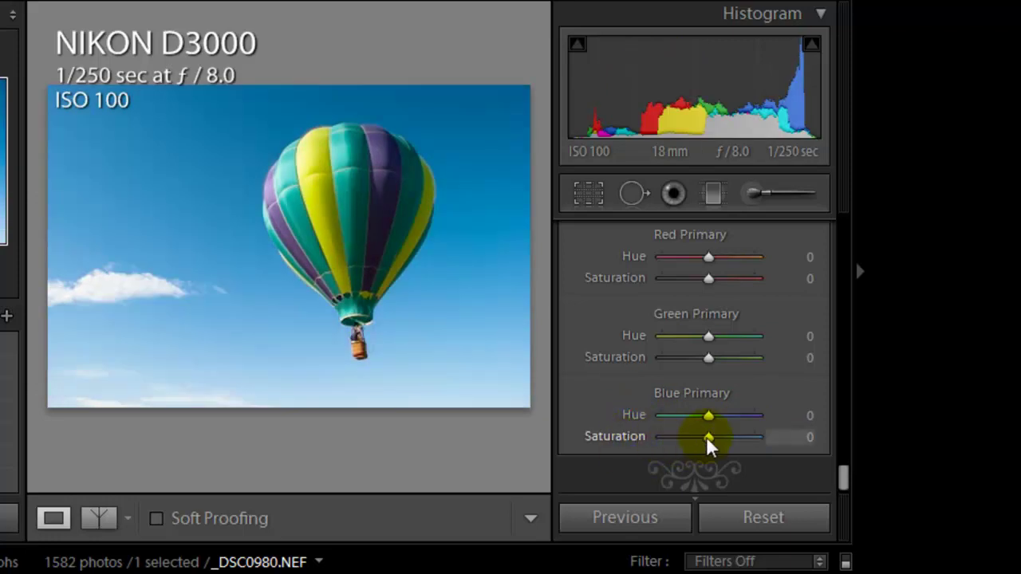
pyautogui.moveTo(707, 438); pyautogui.dragTo(746, 449)
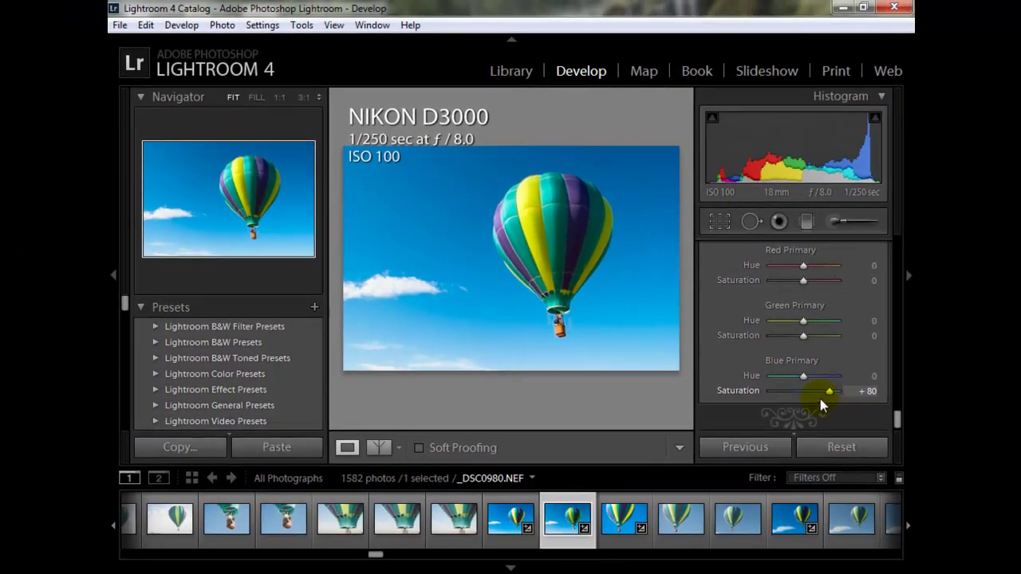
pyautogui.moveTo(821, 405); pyautogui.dragTo(822, 405)
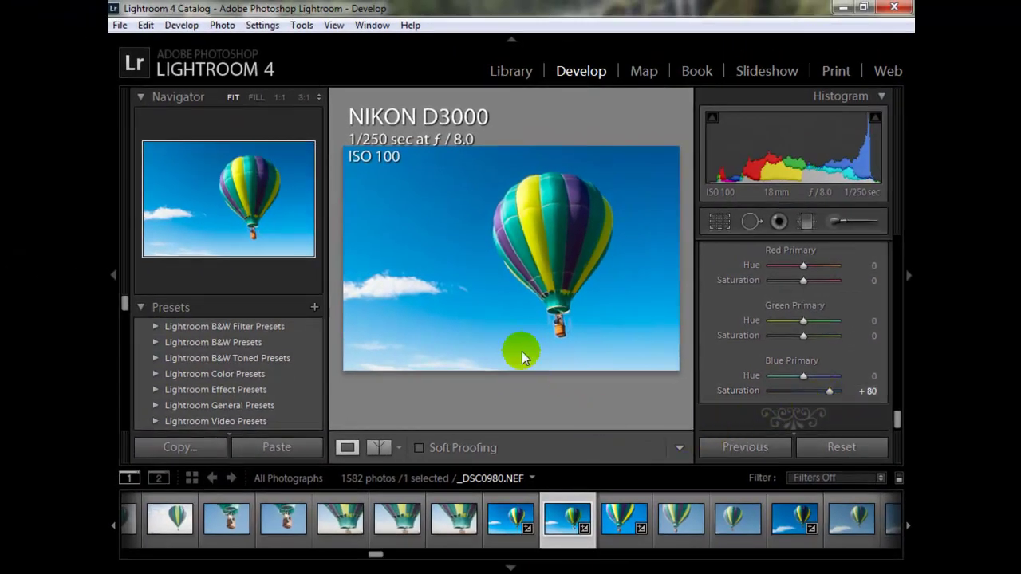
pyautogui.moveTo(896, 417); pyautogui.dragTo(898, 246)
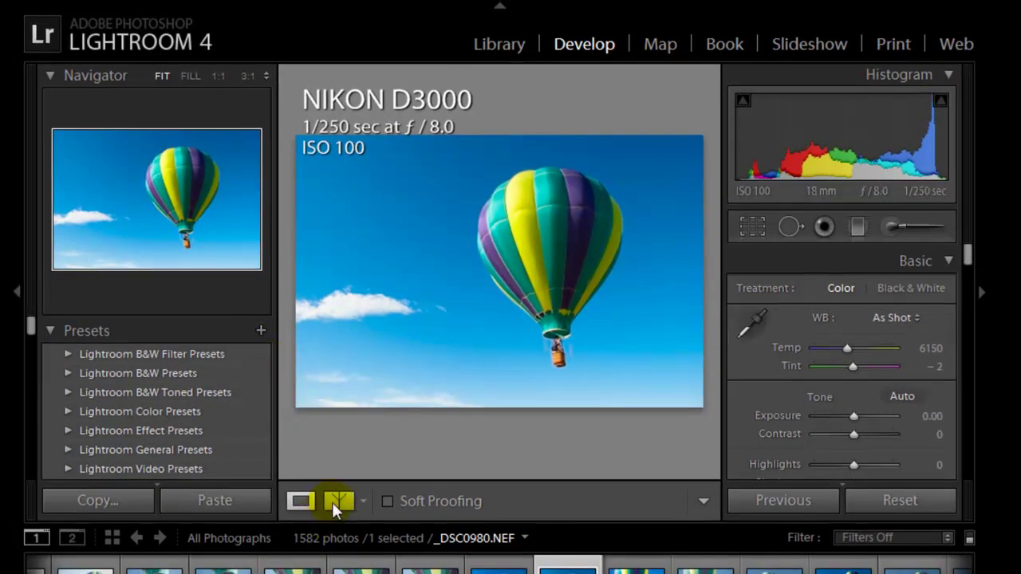
pyautogui.click(338, 503)
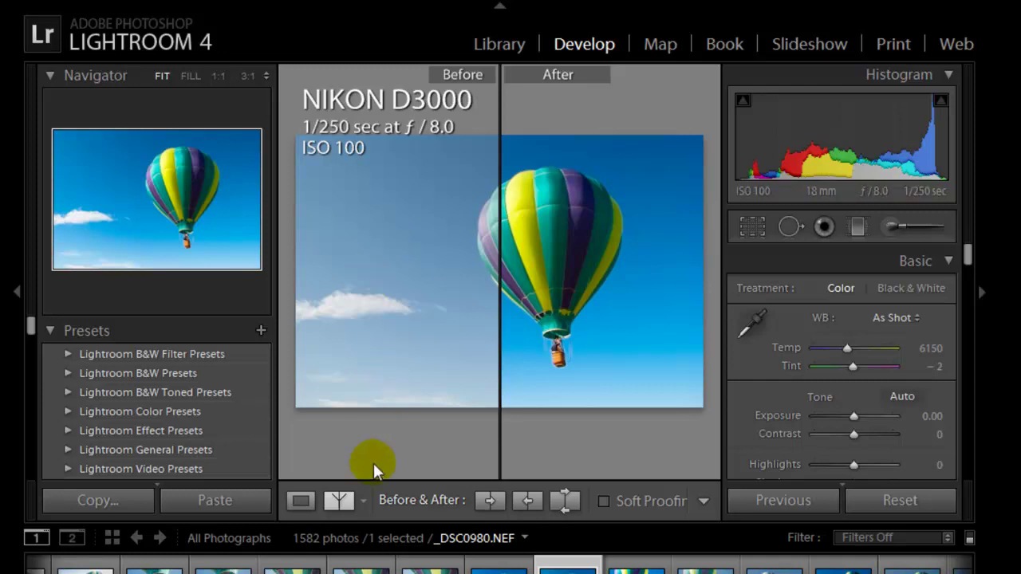
pyautogui.click(338, 499)
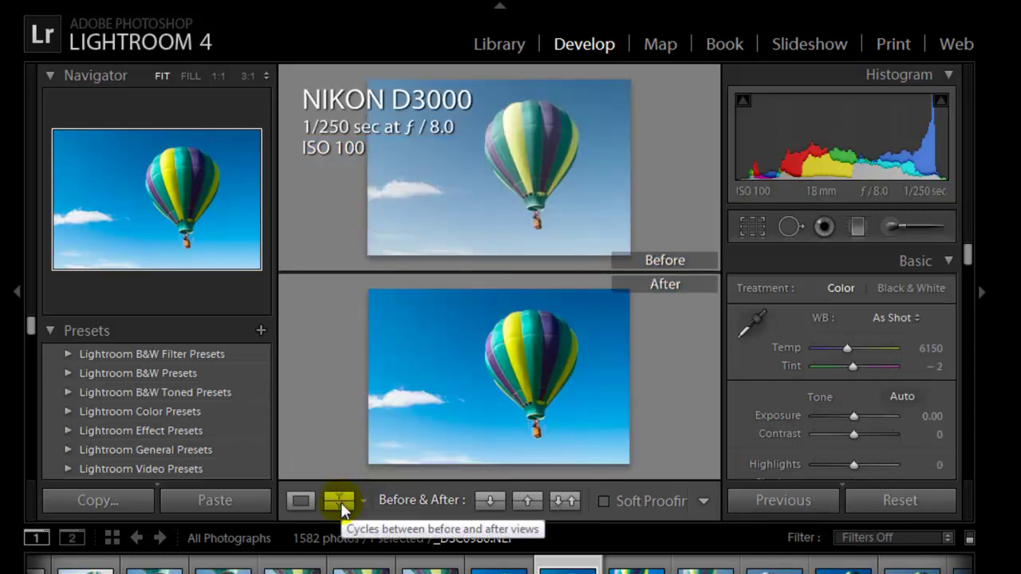
pyautogui.click(339, 501)
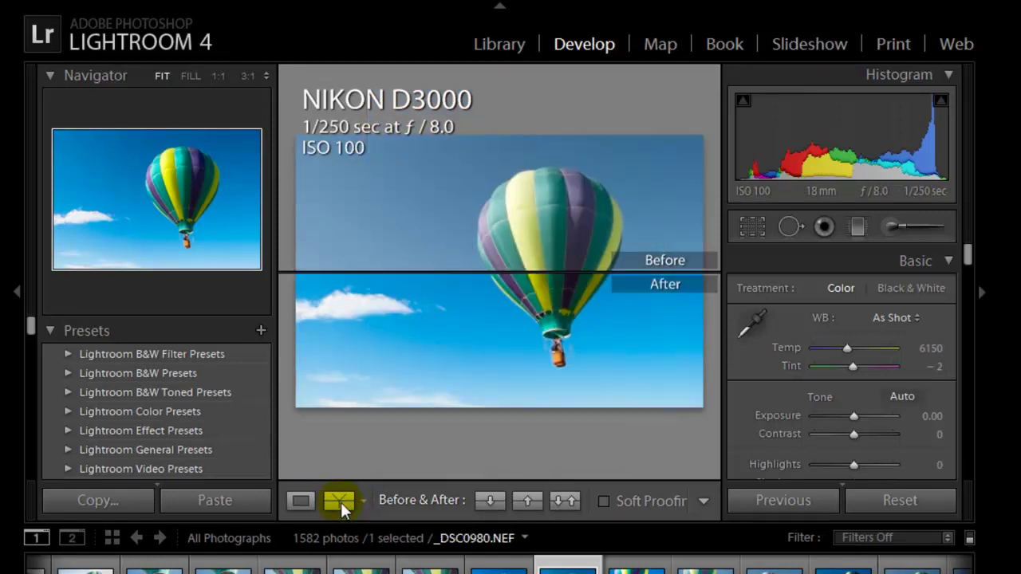
pyautogui.click(340, 502)
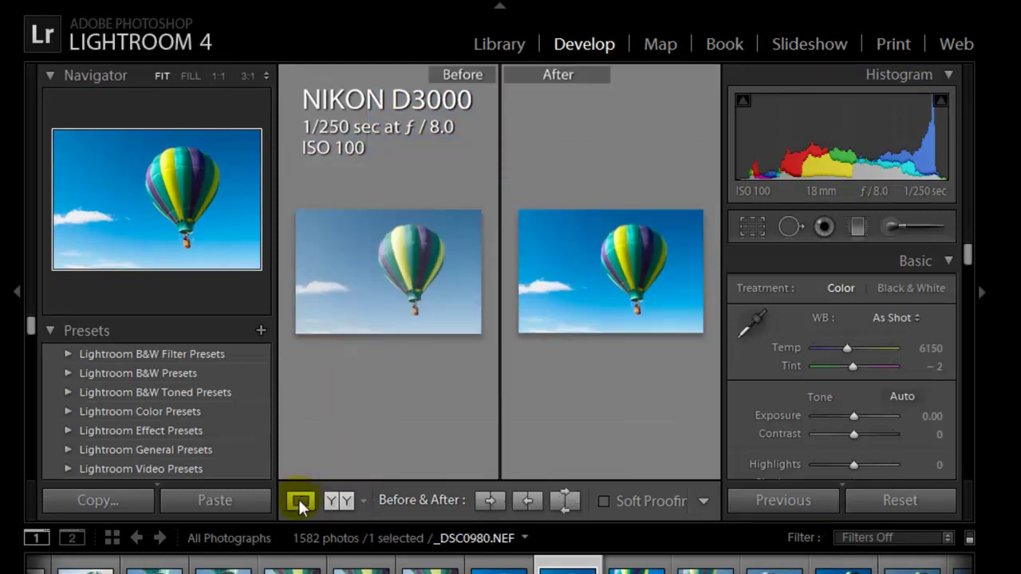
pyautogui.click(300, 501)
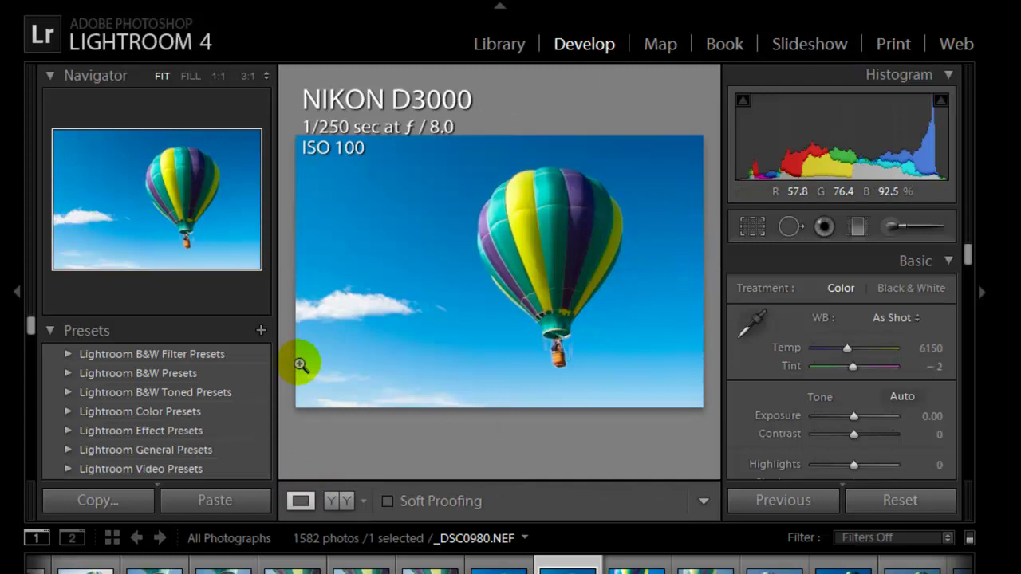